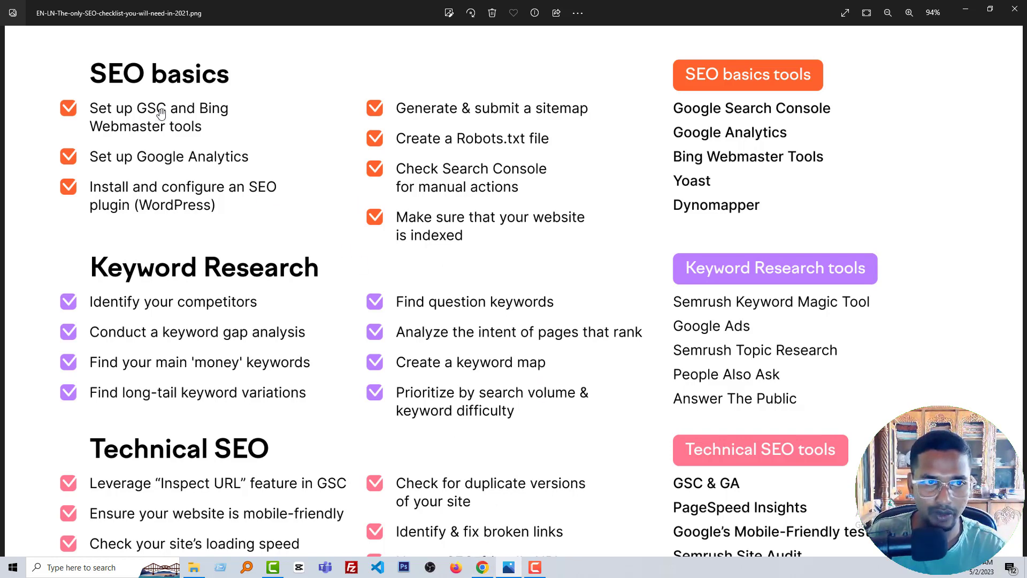
# Switch to Chrome, search for google search console in a new tab and start Google Search Console
pyautogui.click(482, 567)
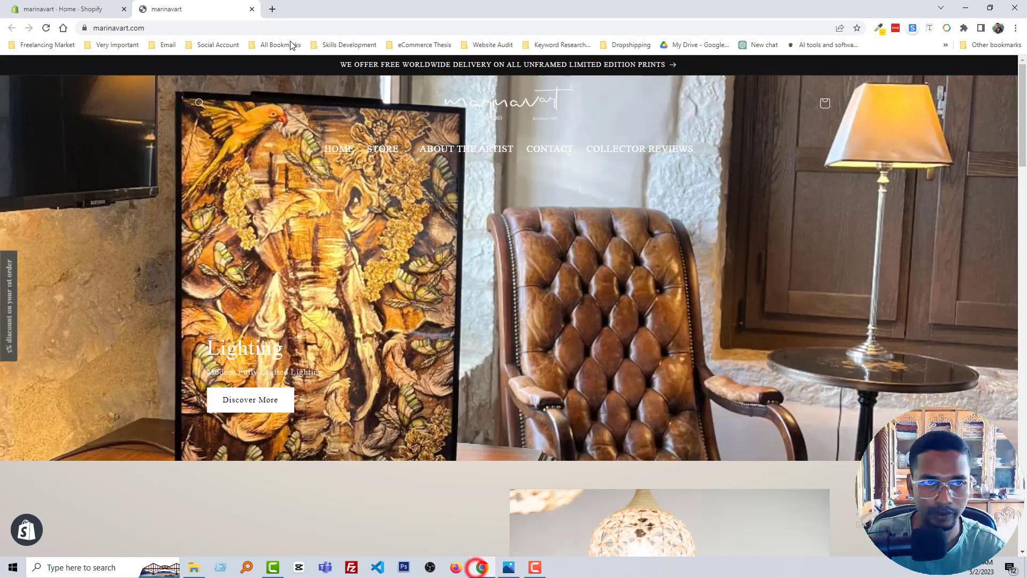
pyautogui.click(277, 9)
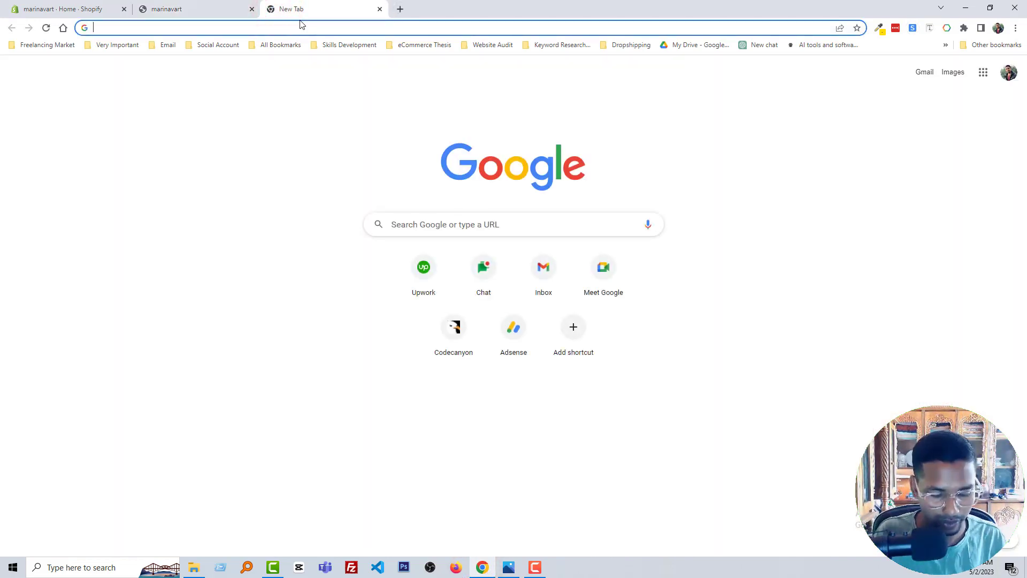
pyautogui.write('g')
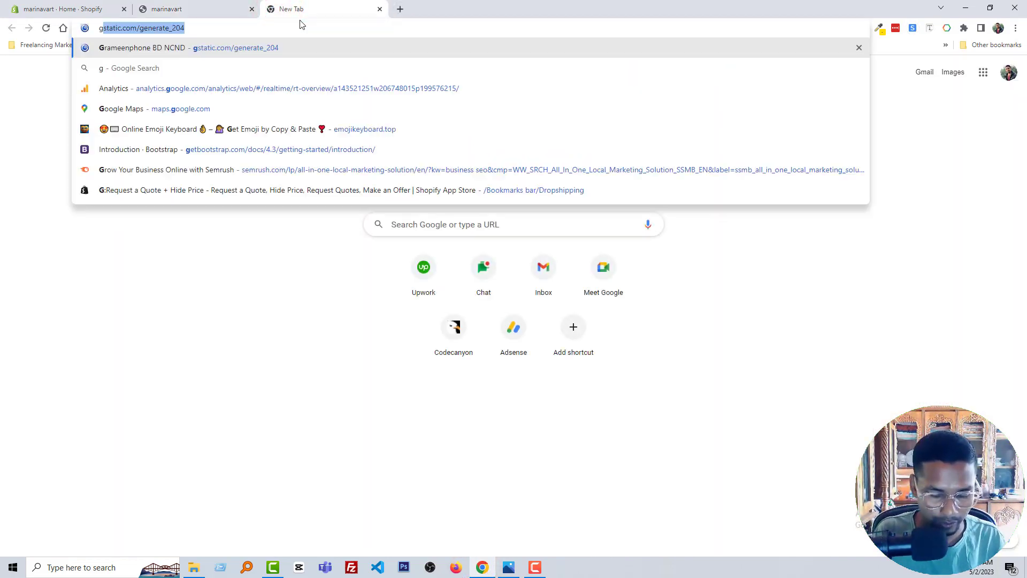
pyautogui.write('oogle searc')
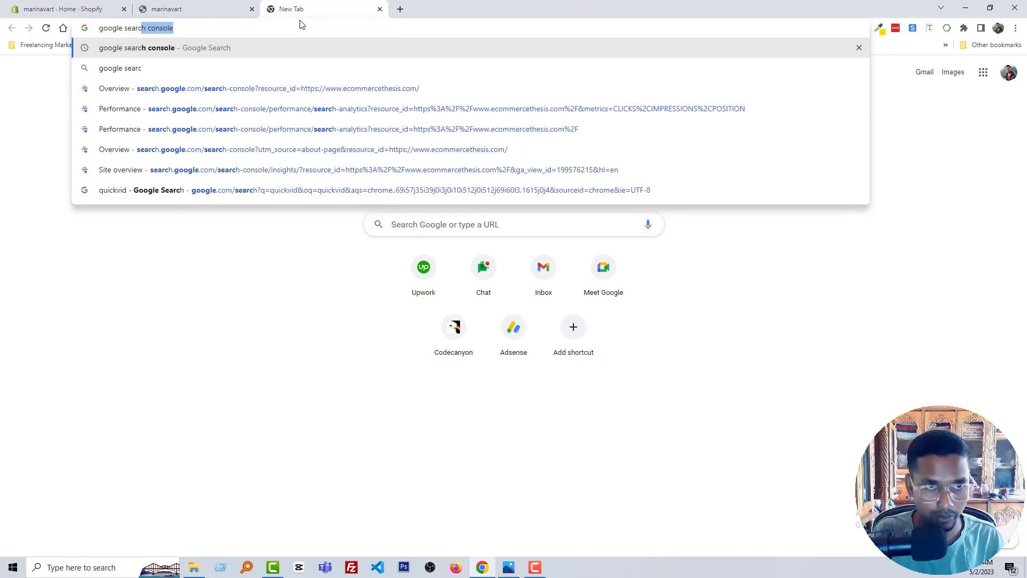
pyautogui.write('h console')
pyautogui.press('Return')
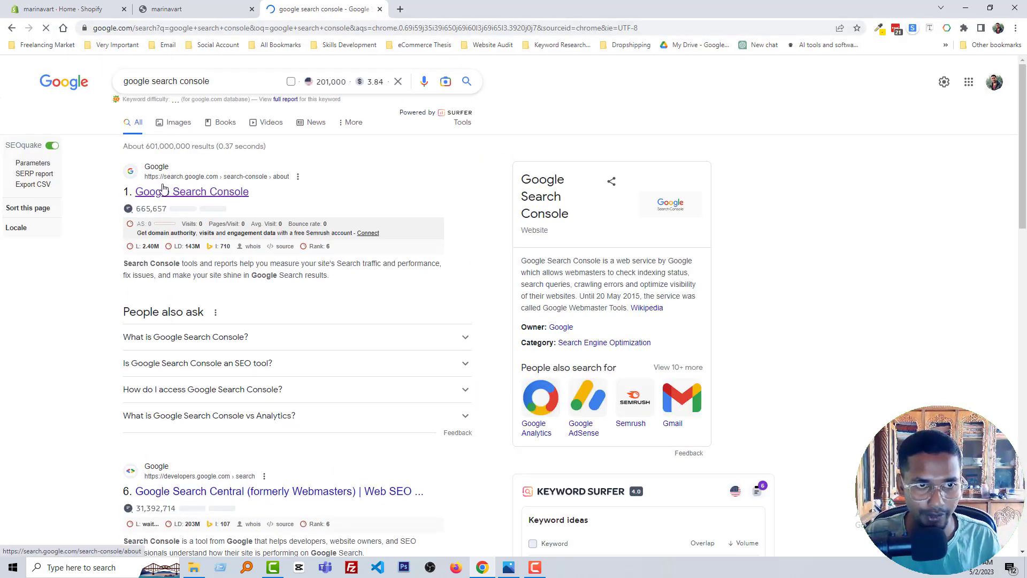
pyautogui.click(234, 196)
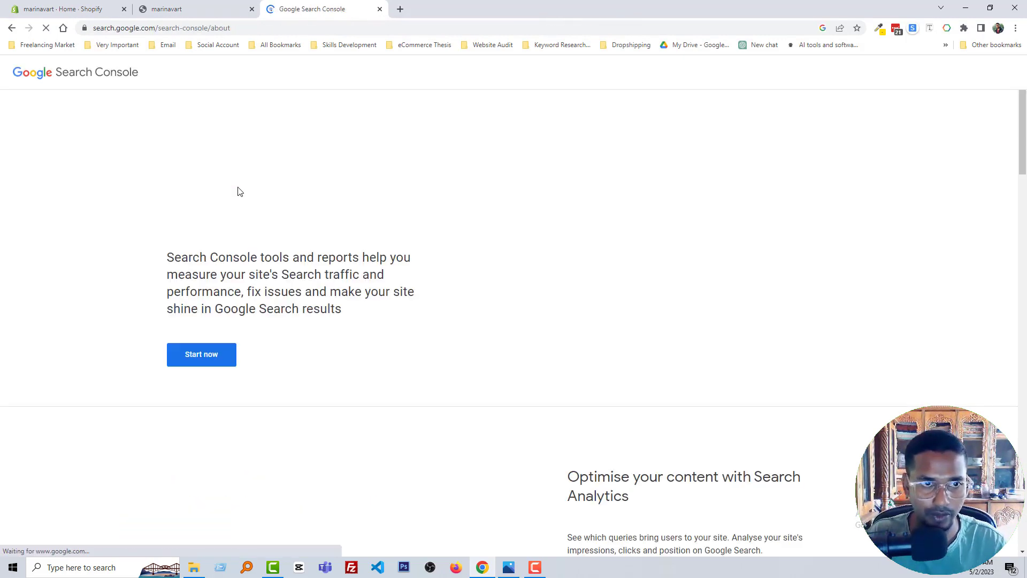
pyautogui.click(215, 357)
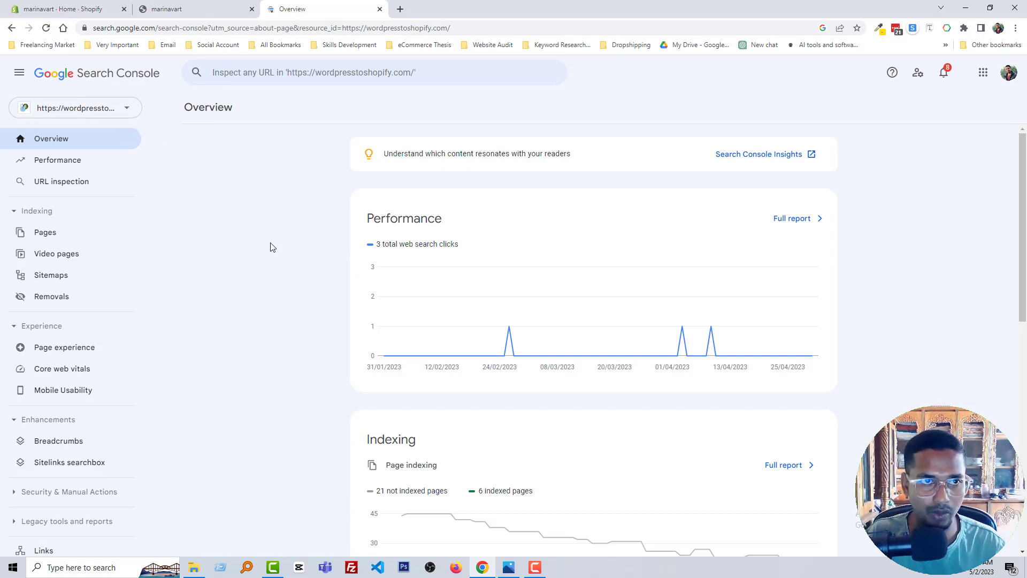
pyautogui.click(179, 10)
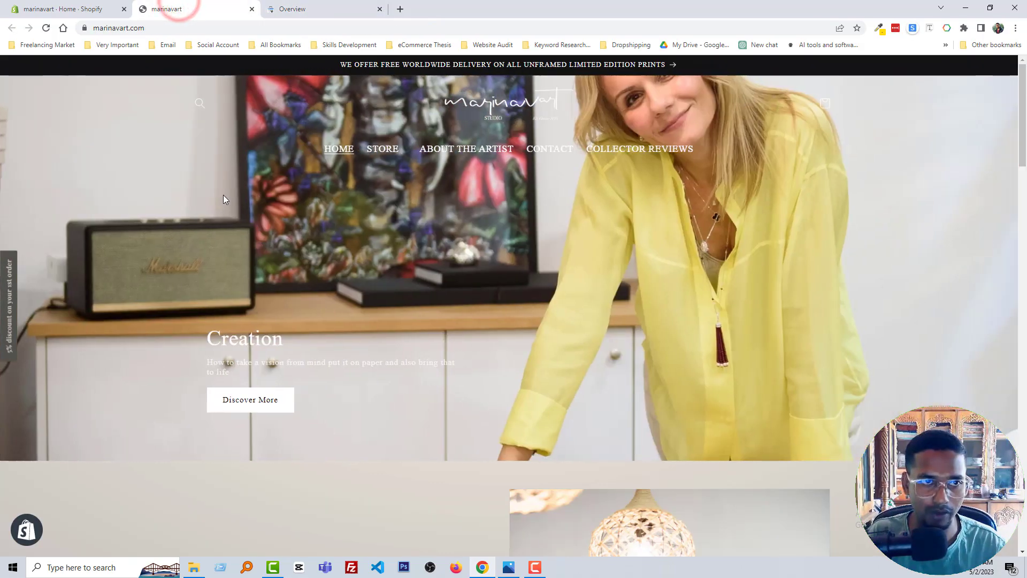
pyautogui.click(145, 28)
pyautogui.hotkey('ctrl', 'c')
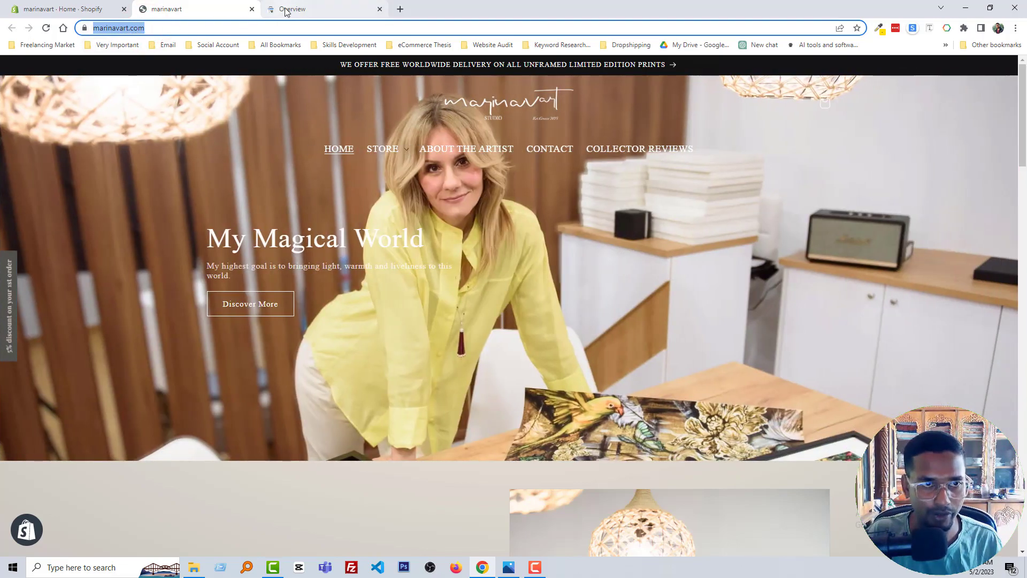
pyautogui.click(279, 9)
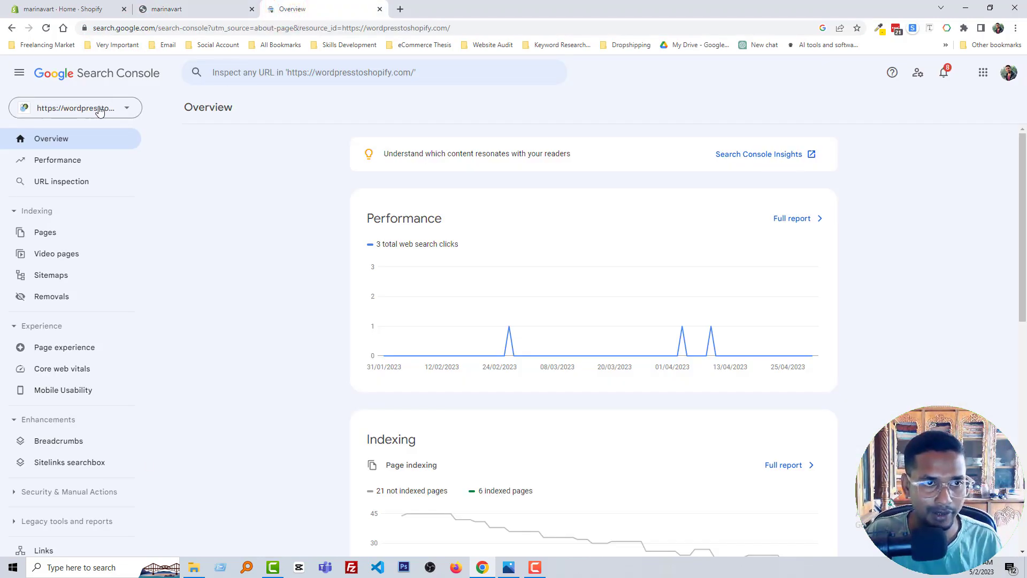
pyautogui.click(123, 108)
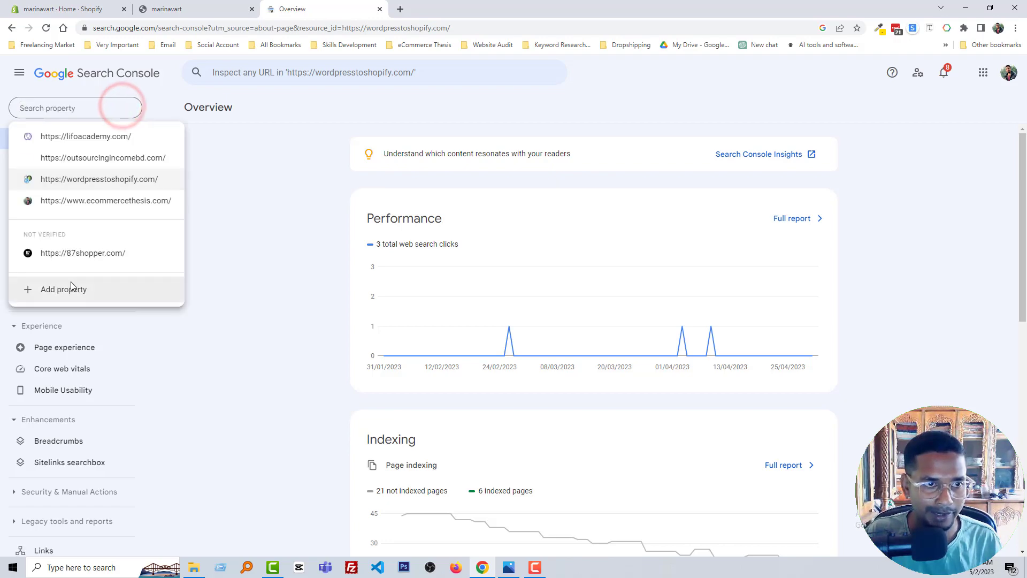
pyautogui.click(96, 290)
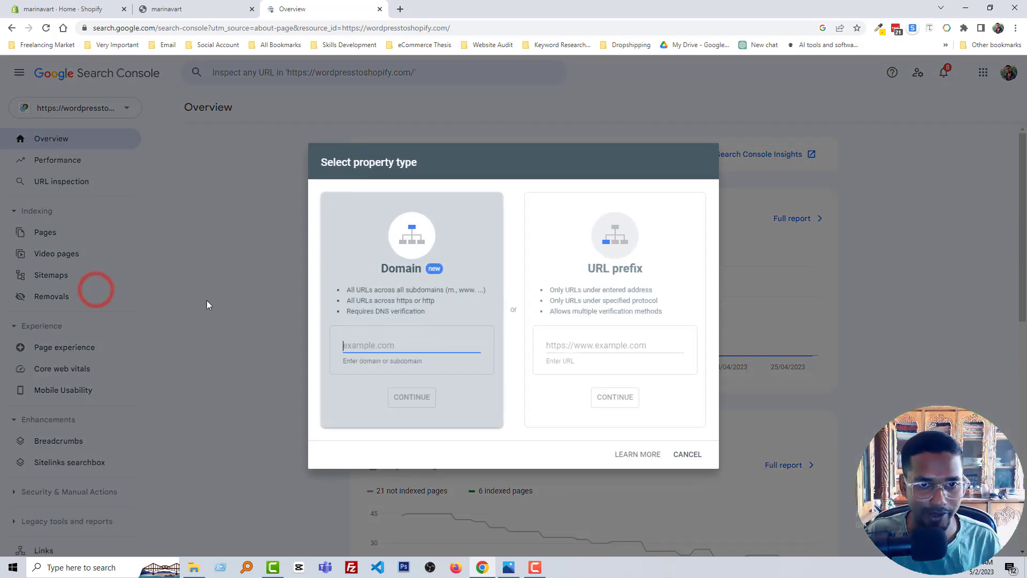
pyautogui.click(578, 344)
pyautogui.hotkey('ctrl', 'v')
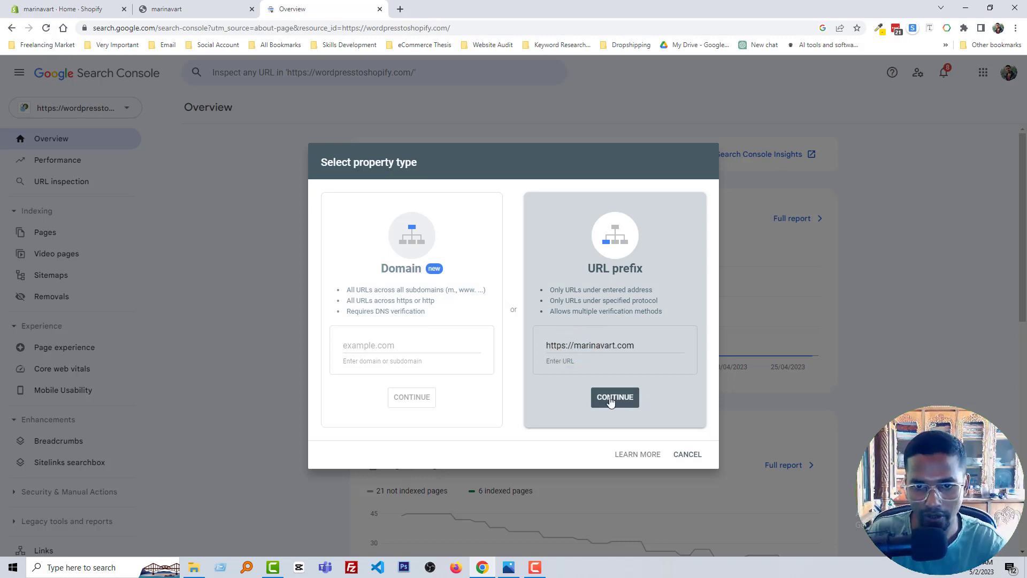
pyautogui.click(630, 399)
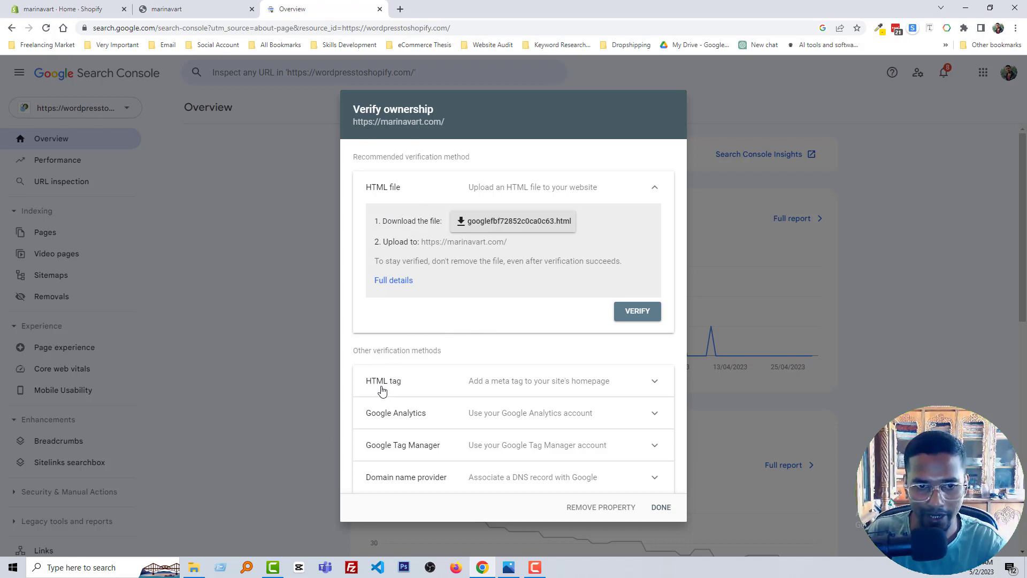
# Choose HTML tag as the ownership verification method and copy its meta tag
pyautogui.click(462, 381)
pyautogui.scroll(-2, 457, 367)
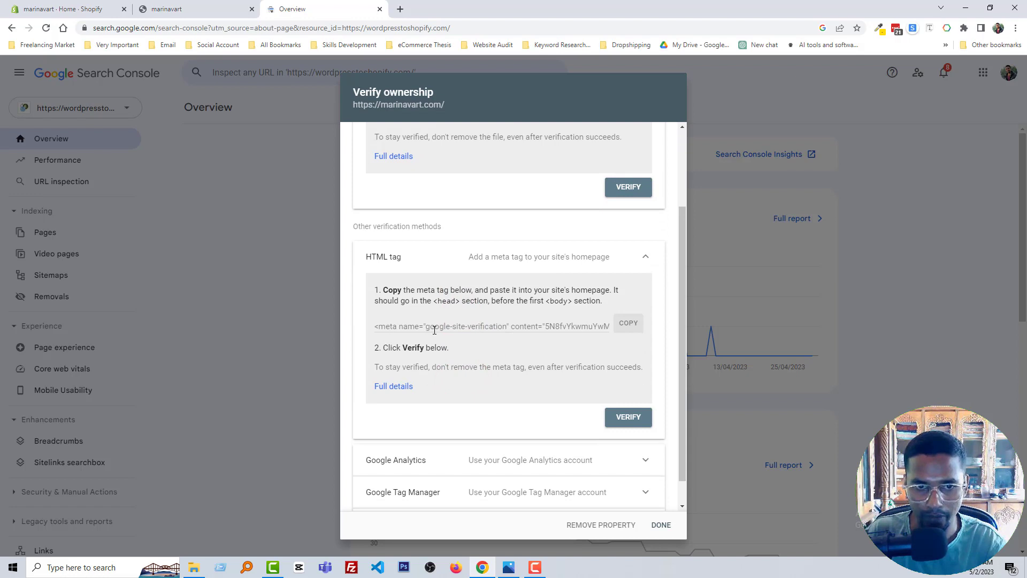
pyautogui.click(624, 325)
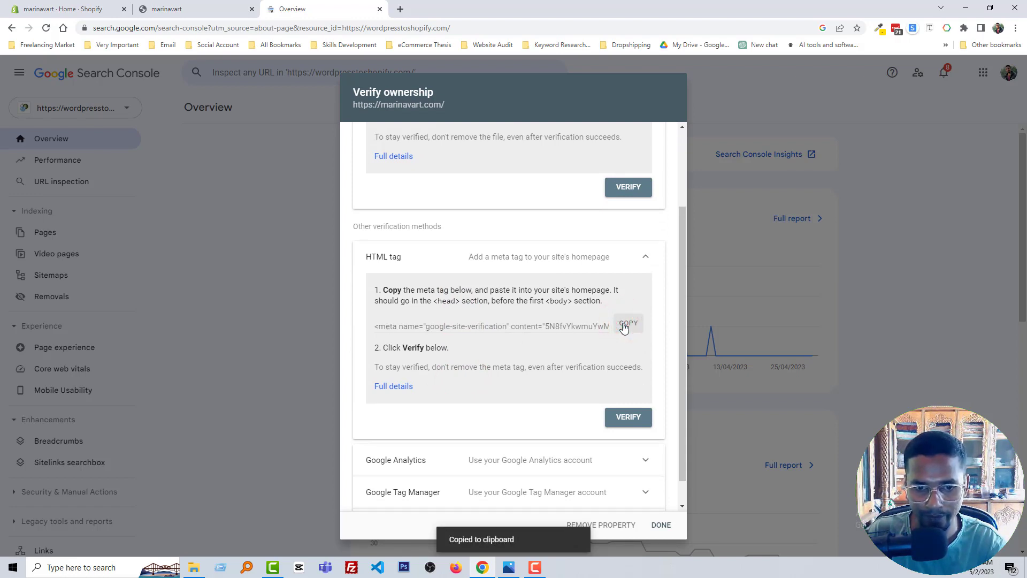
# In the Shopify admin, open the current theme's code and bring up the theme.liquid layout file
pyautogui.click(92, 5)
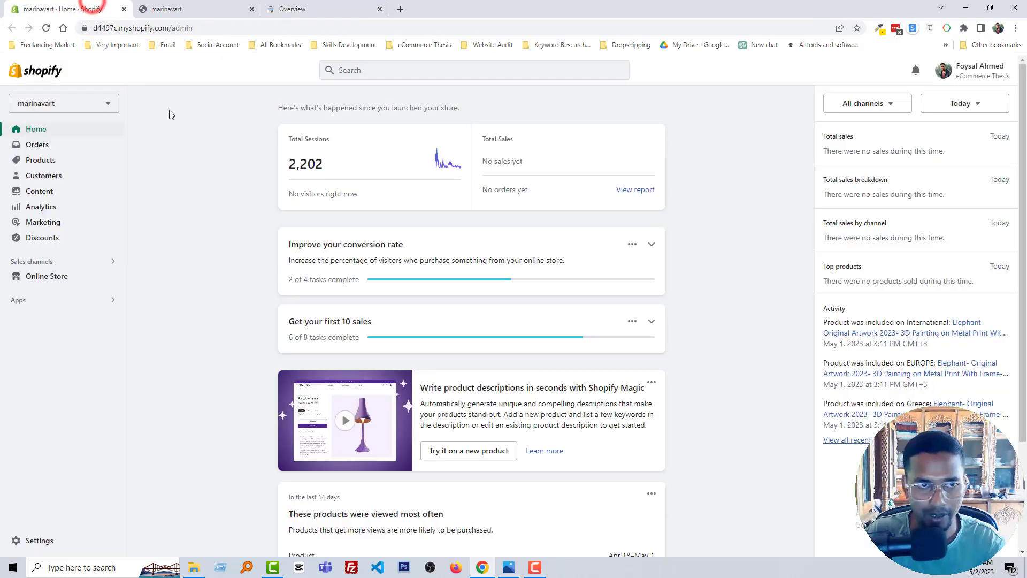
pyautogui.click(76, 278)
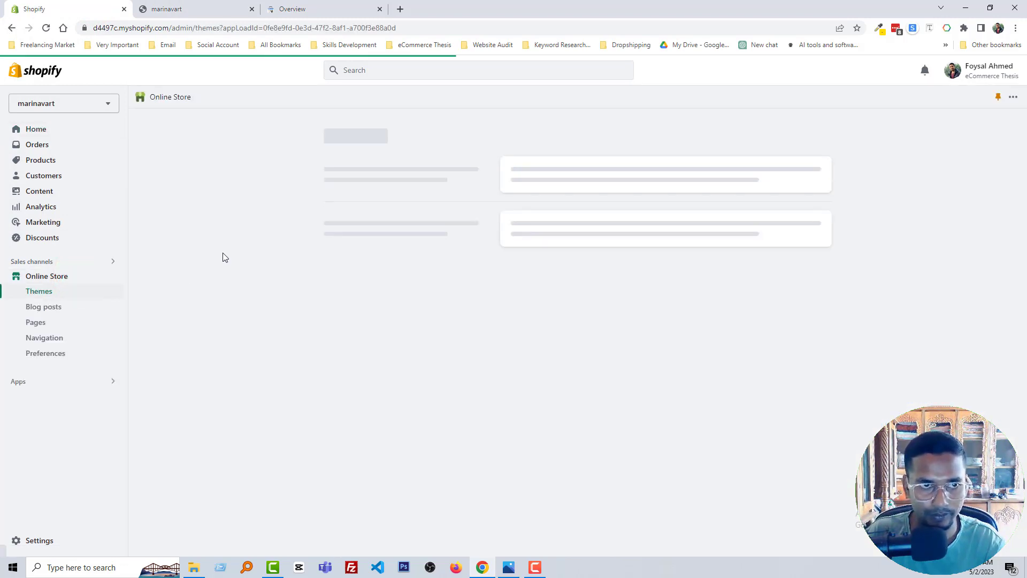
pyautogui.click(745, 386)
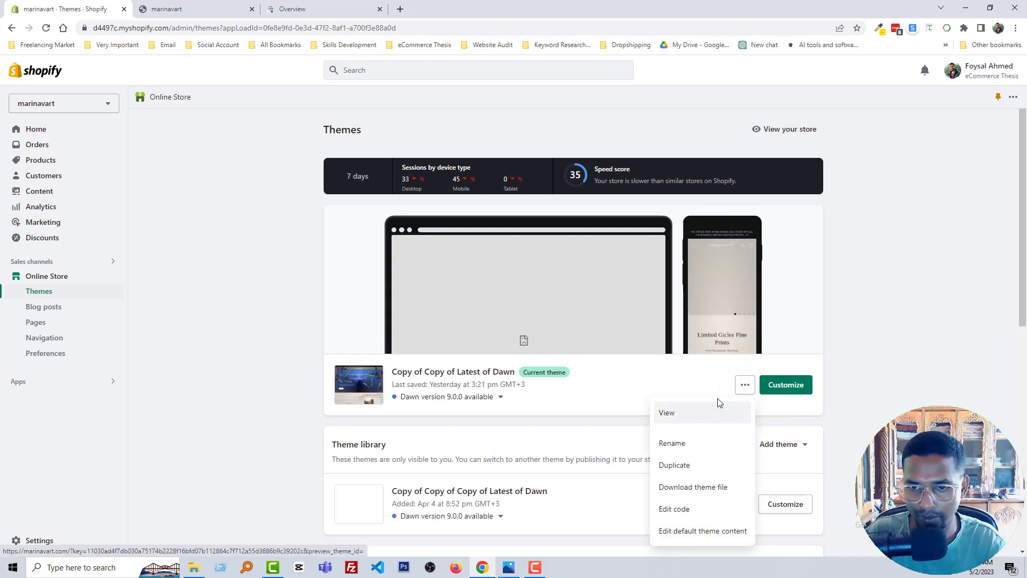
pyautogui.click(678, 508)
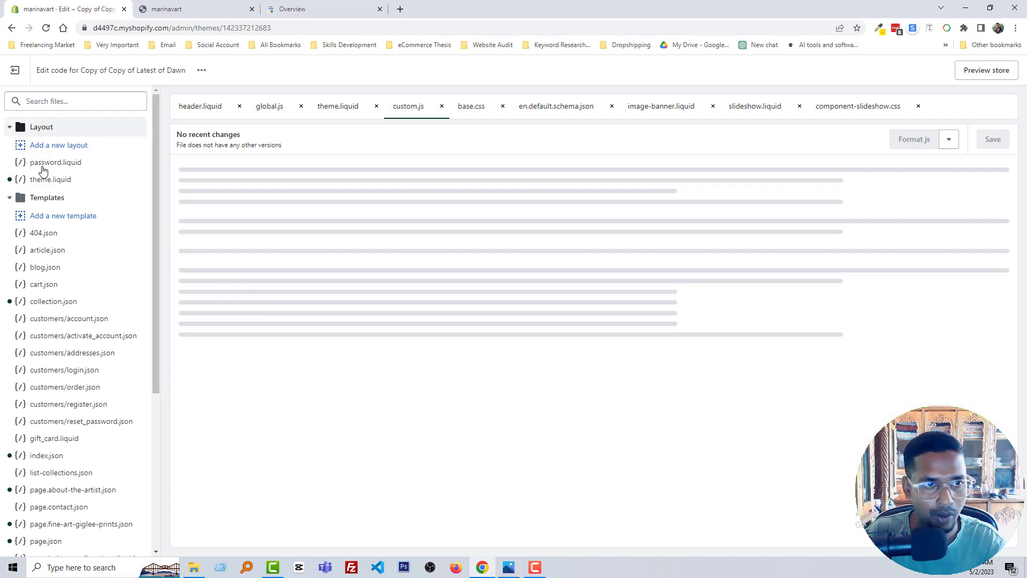
pyautogui.click(77, 182)
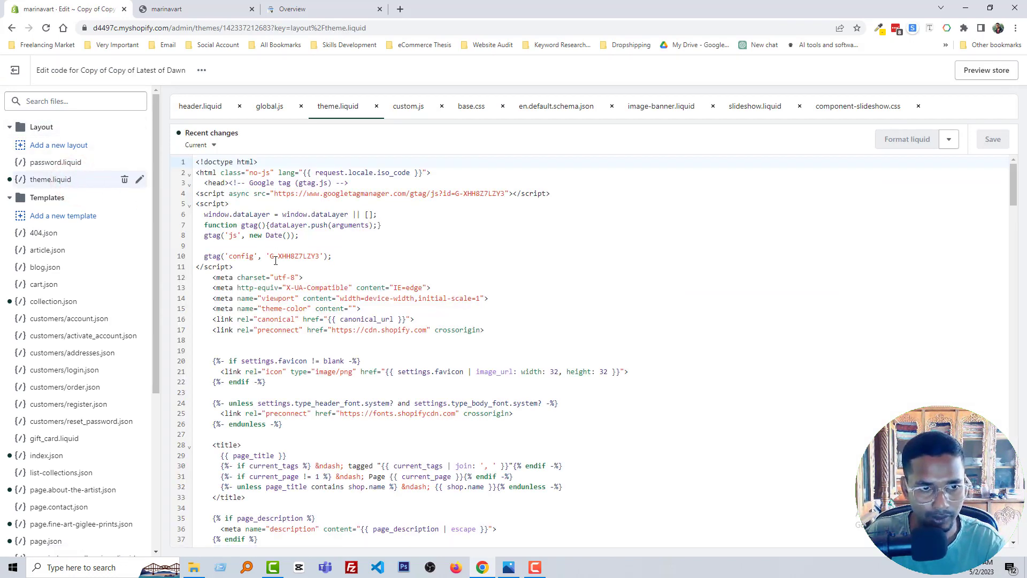
# Paste the google-site-verification meta tag on its own line just below the opening head line of theme.liquid and save the file
pyautogui.scroll(-20, 283, 300)
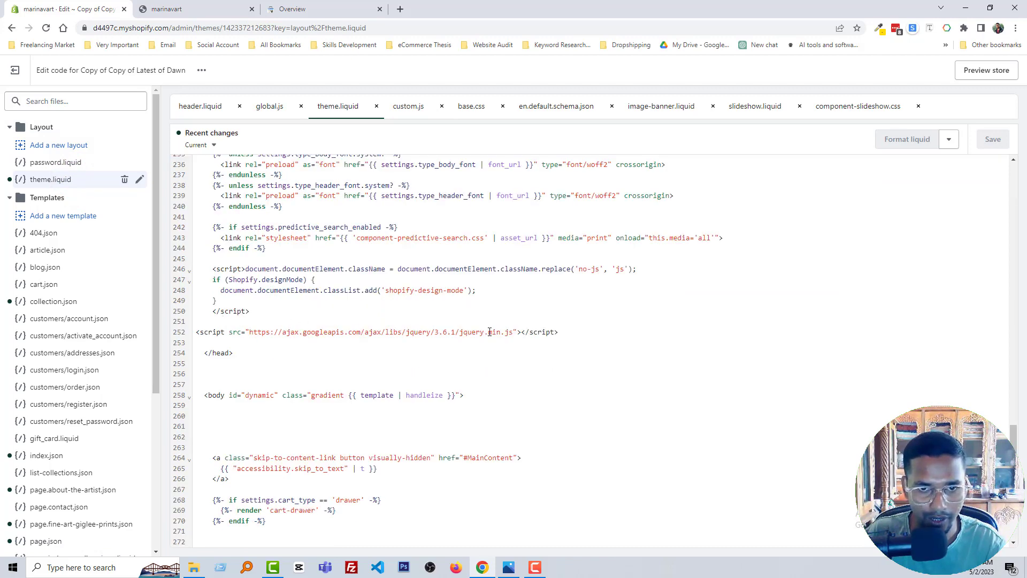
pyautogui.hotkey('ctrl', 'v')
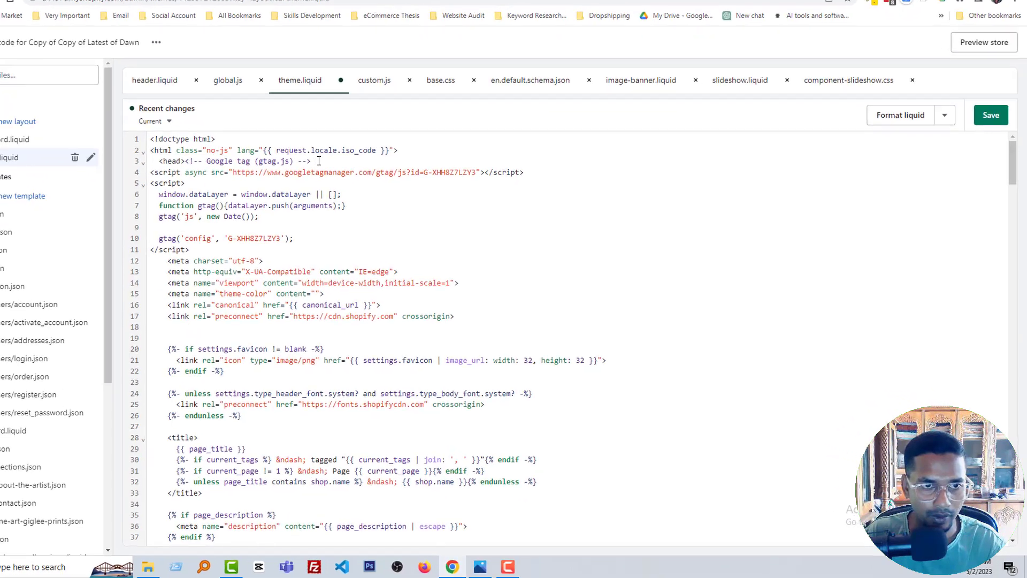
pyautogui.click(252, 114)
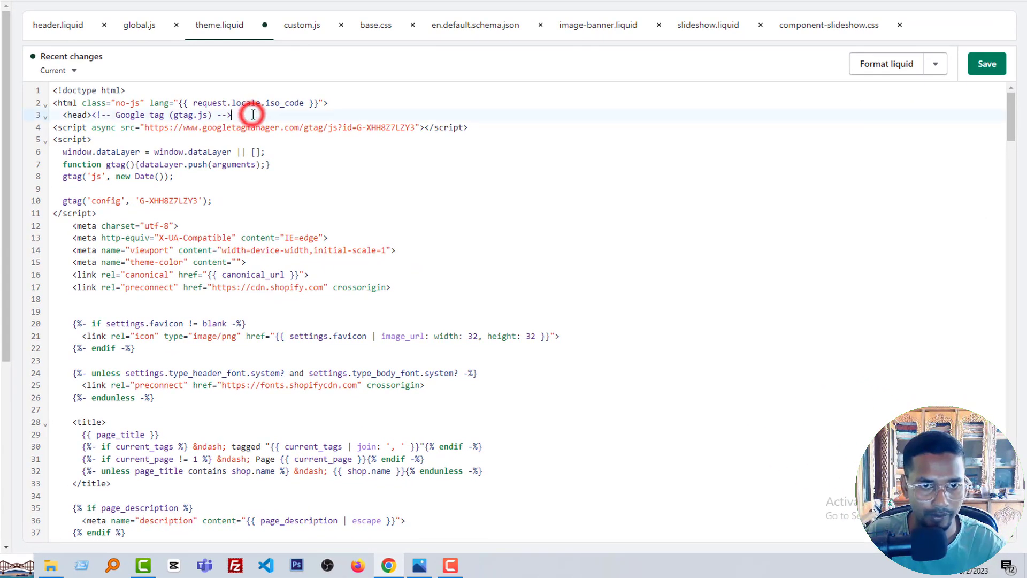
pyautogui.press('Return')
pyautogui.press('Return')
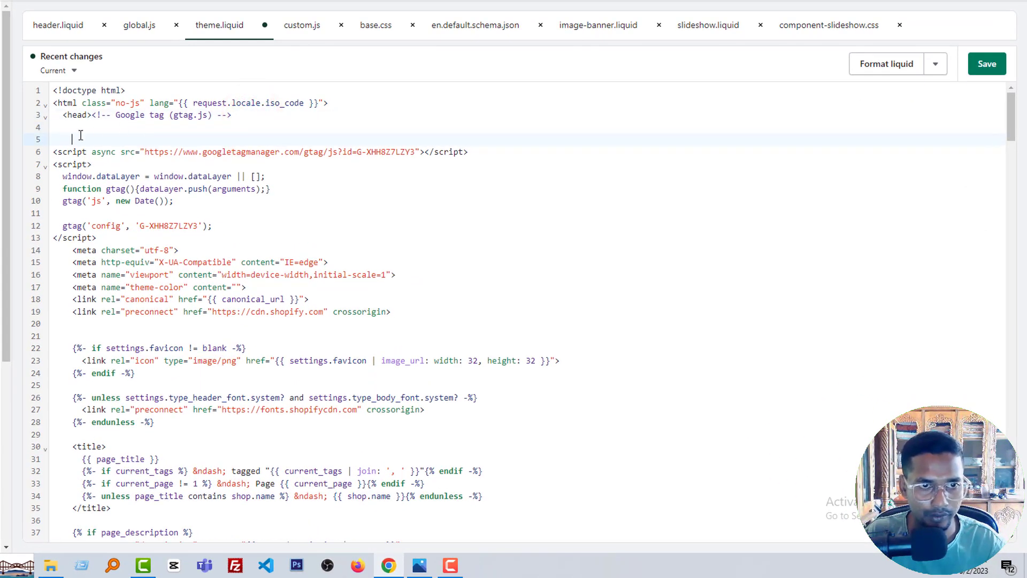
pyautogui.hotkey('ctrl', 'v')
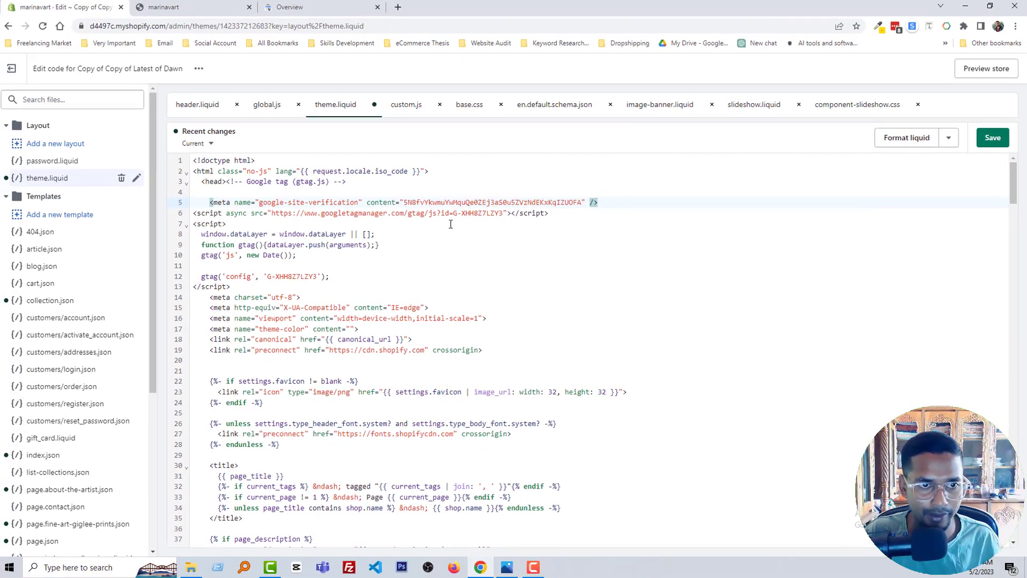
pyautogui.click(991, 141)
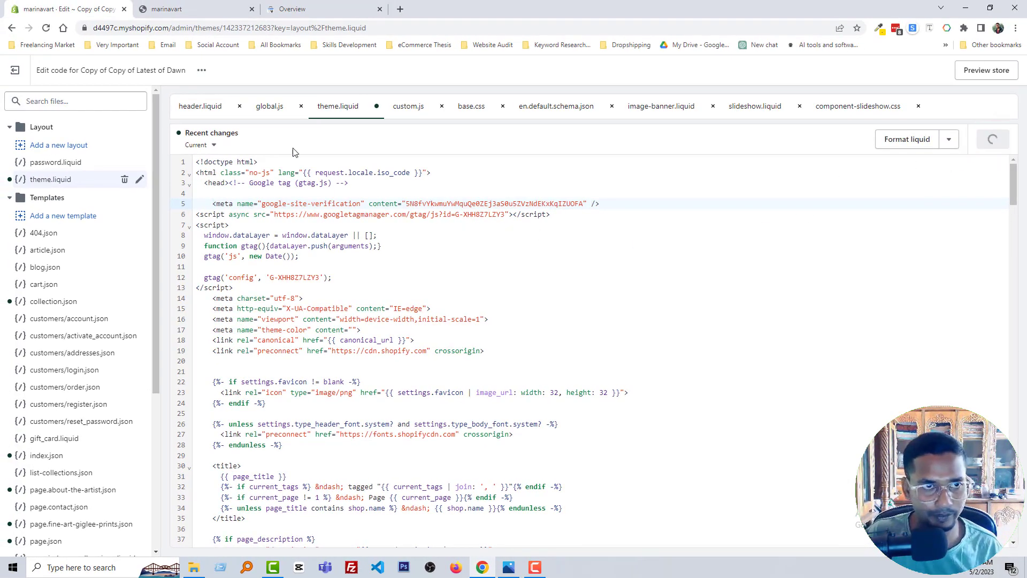
pyautogui.moveTo(190, 5)
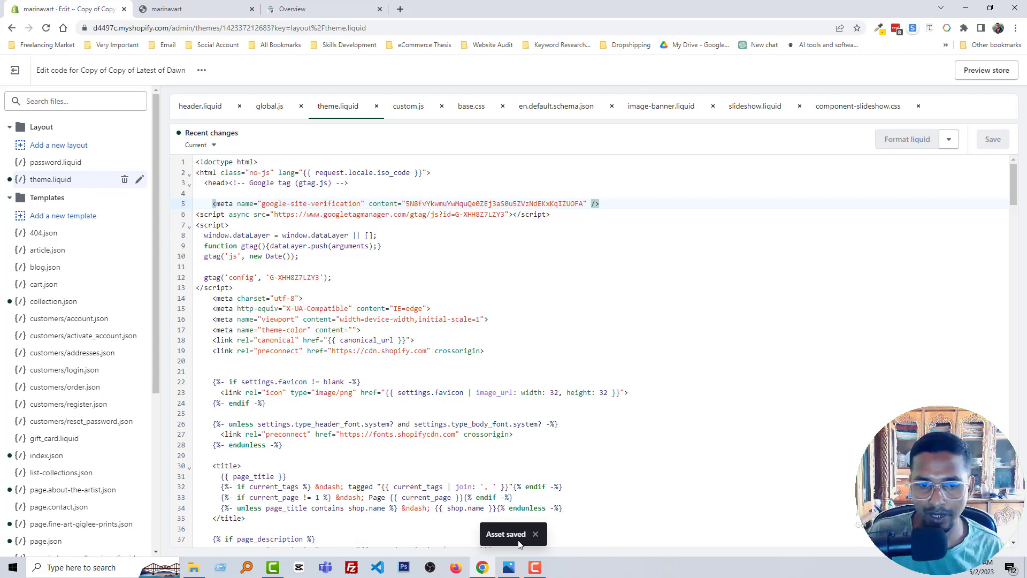
# Verify ownership of the marinavart.com property in Search Console through the HTML tag and open the property's Sitemaps page
pyautogui.click(316, 7)
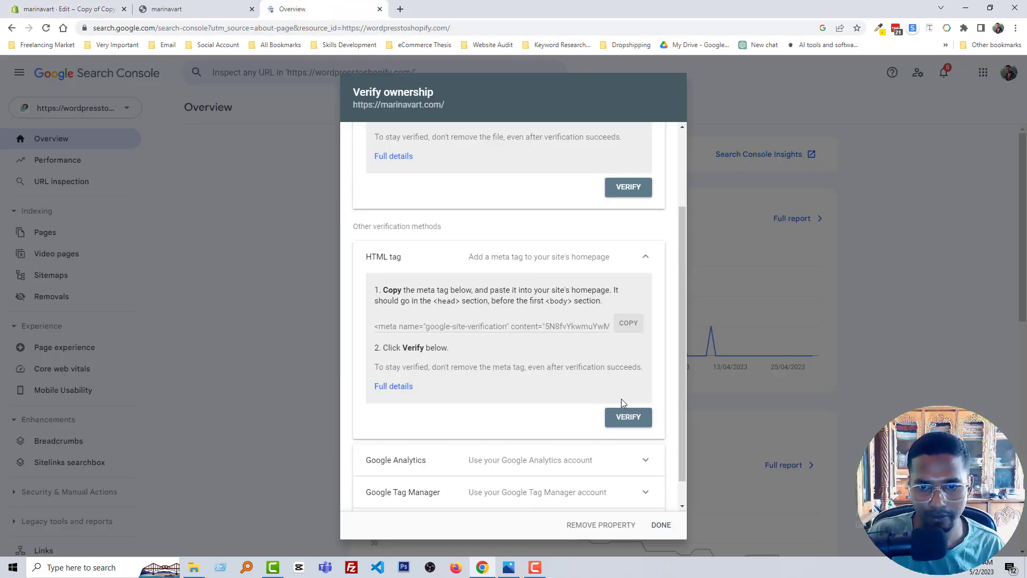
pyautogui.click(627, 418)
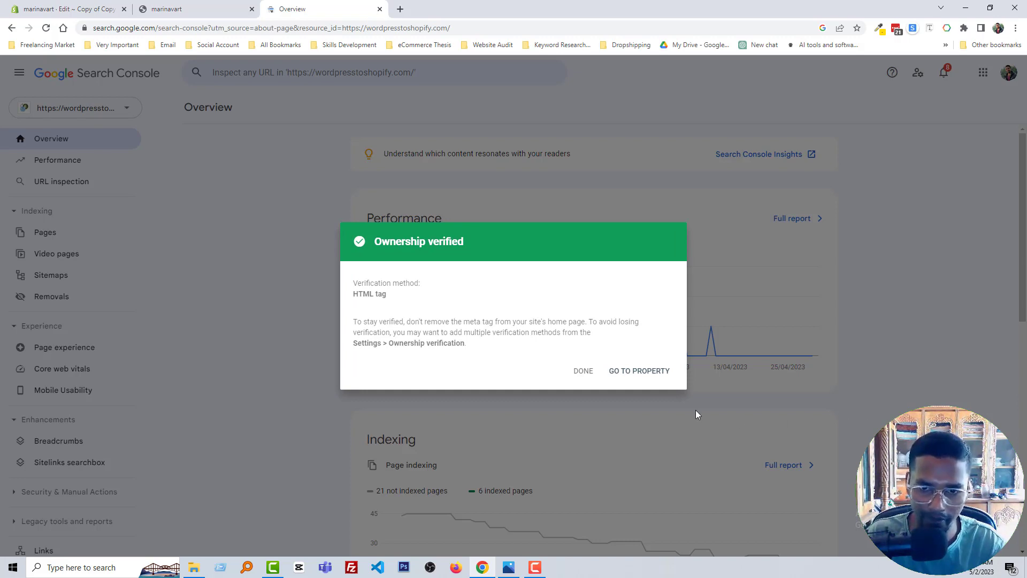
pyautogui.click(634, 375)
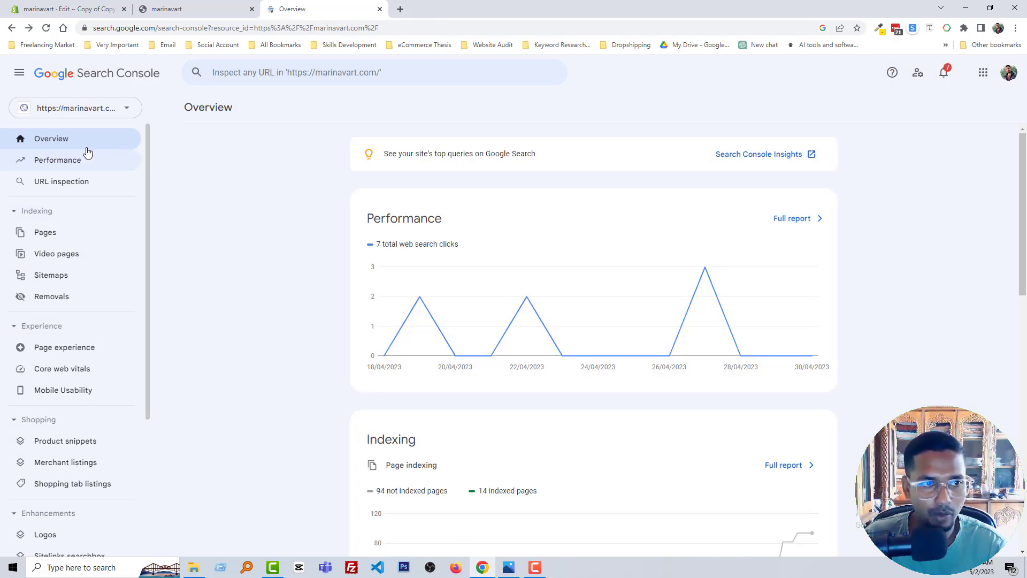
pyautogui.click(76, 275)
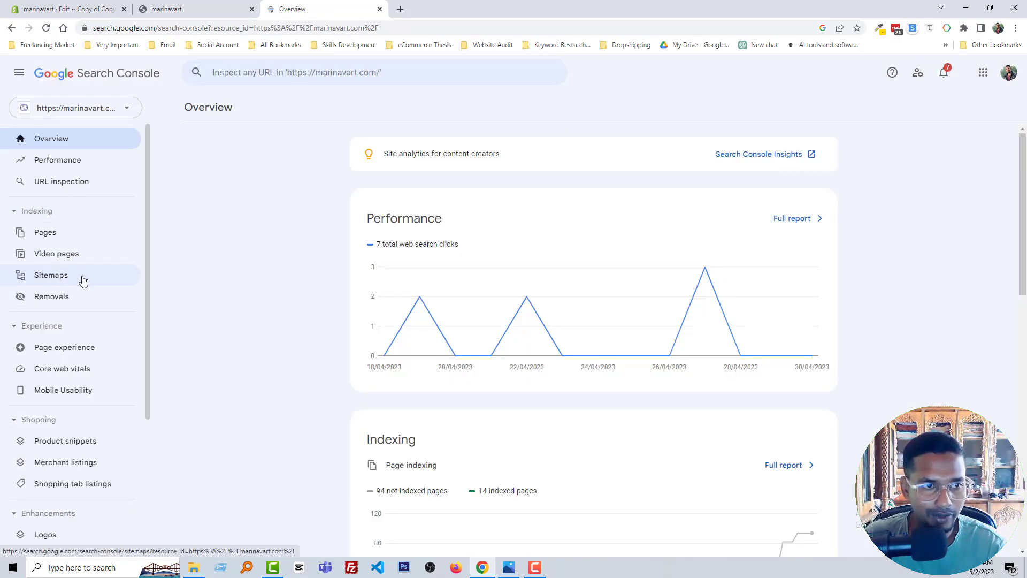
pyautogui.click(83, 278)
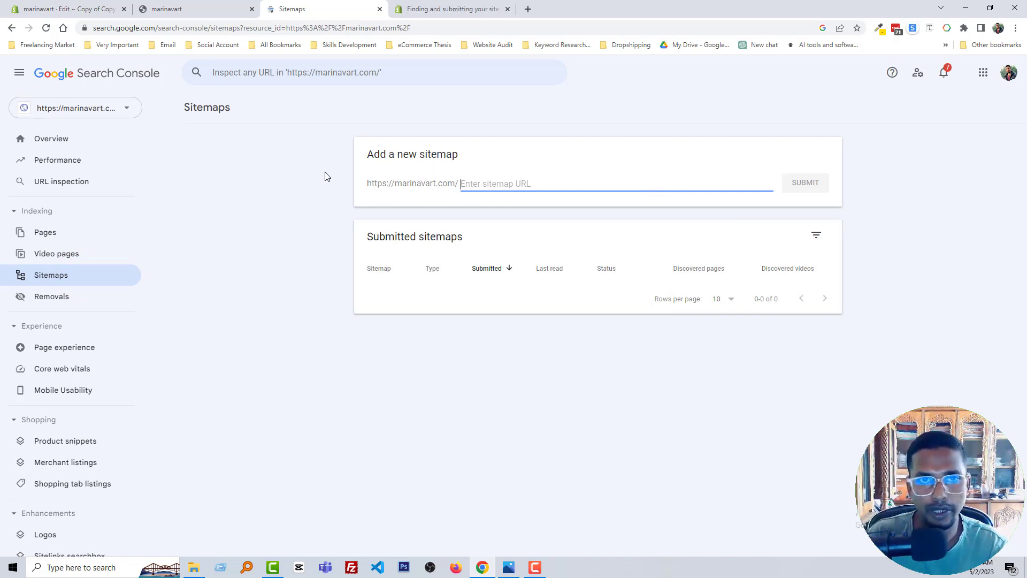
# Find the sitemap file section in the Shopify help article and copy the /sitemap.xml path from the example address
pyautogui.click(415, 6)
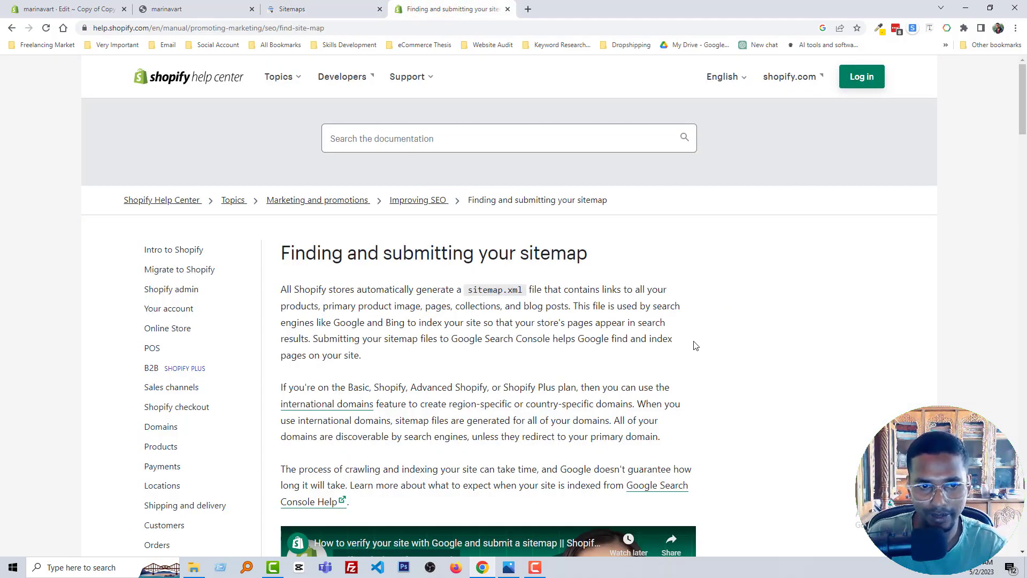
pyautogui.scroll(-15, 695, 345)
pyautogui.scroll(-10, 577, 345)
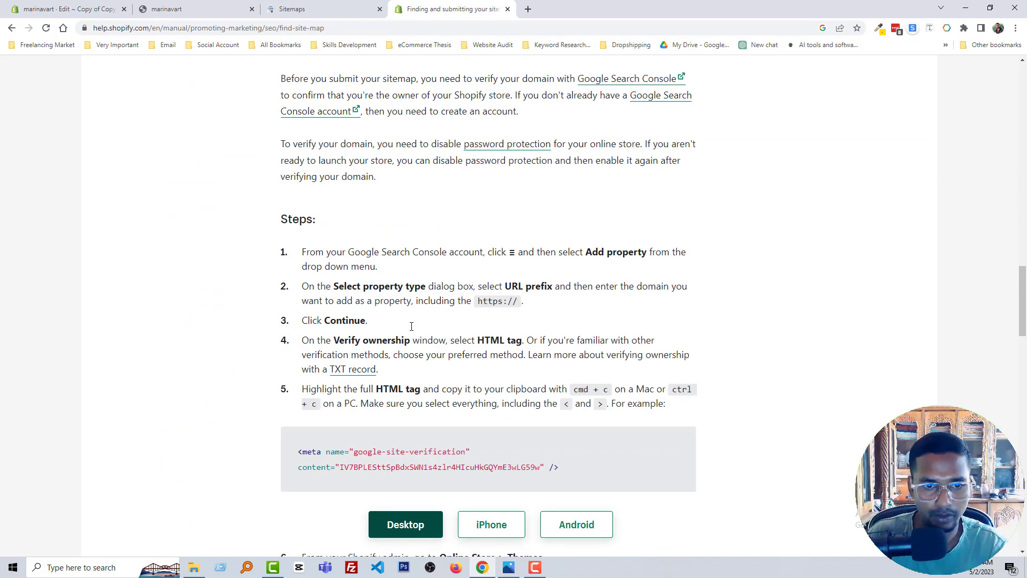
pyautogui.scroll(14, 412, 326)
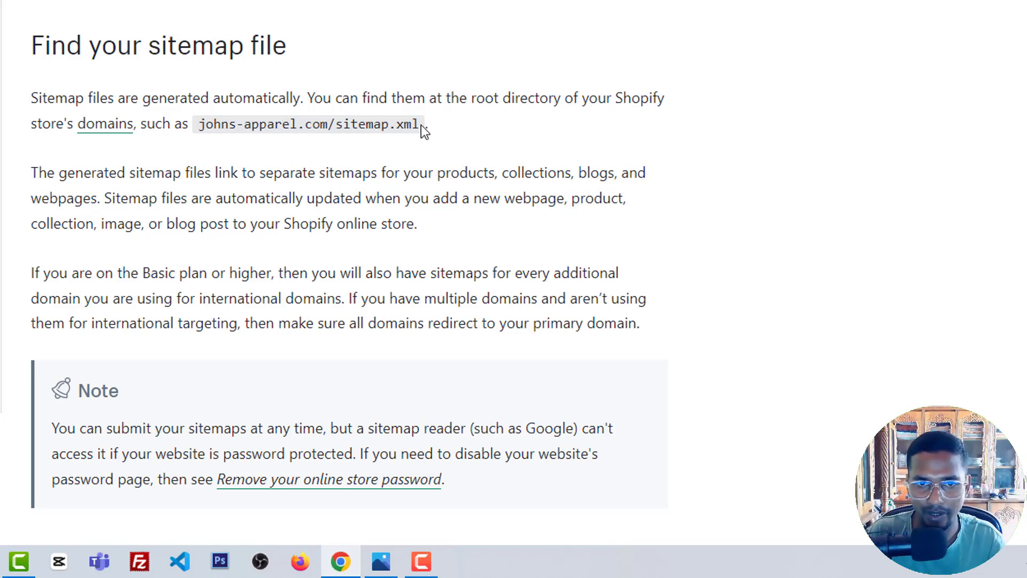
pyautogui.moveTo(420, 124); pyautogui.dragTo(336, 128)
pyautogui.hotkey('ctrl', 'c')
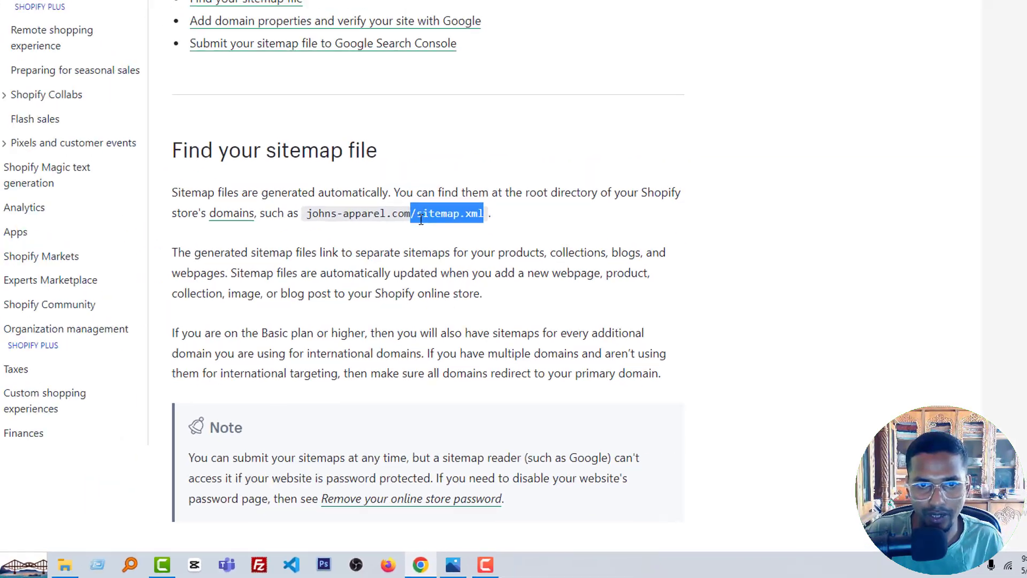
pyautogui.click(211, 10)
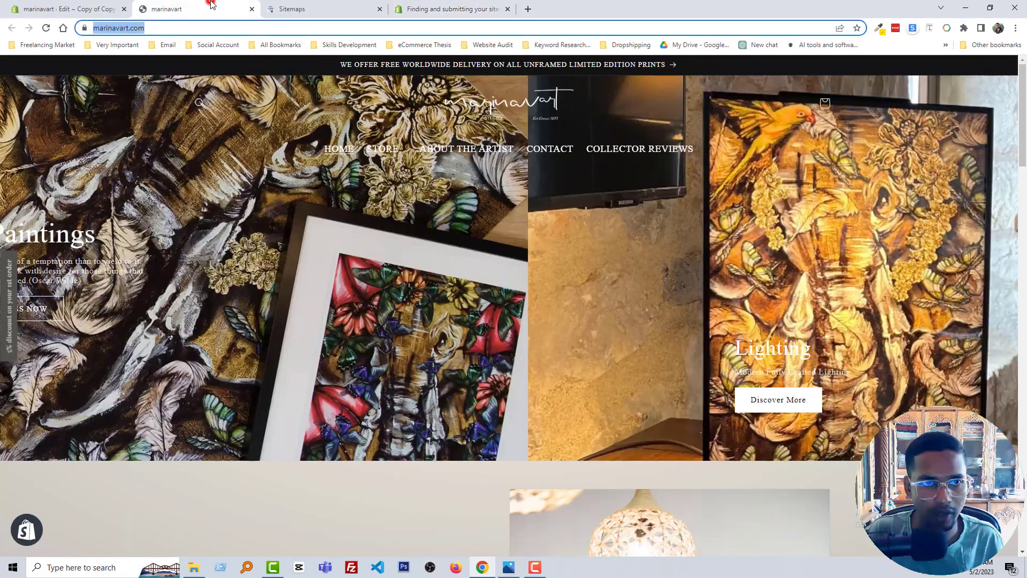
pyautogui.click(198, 27)
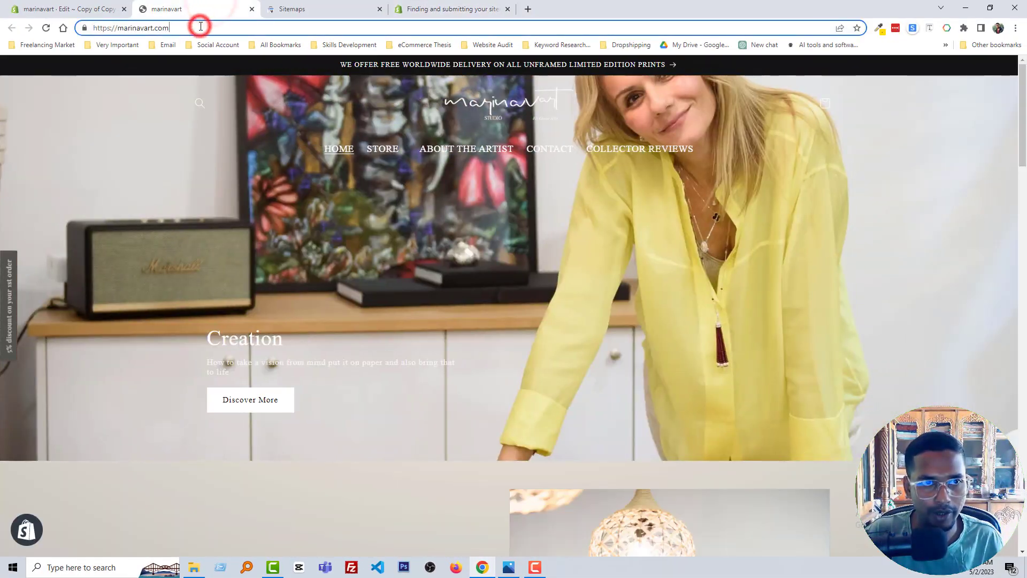
pyautogui.hotkey('ctrl', 'v')
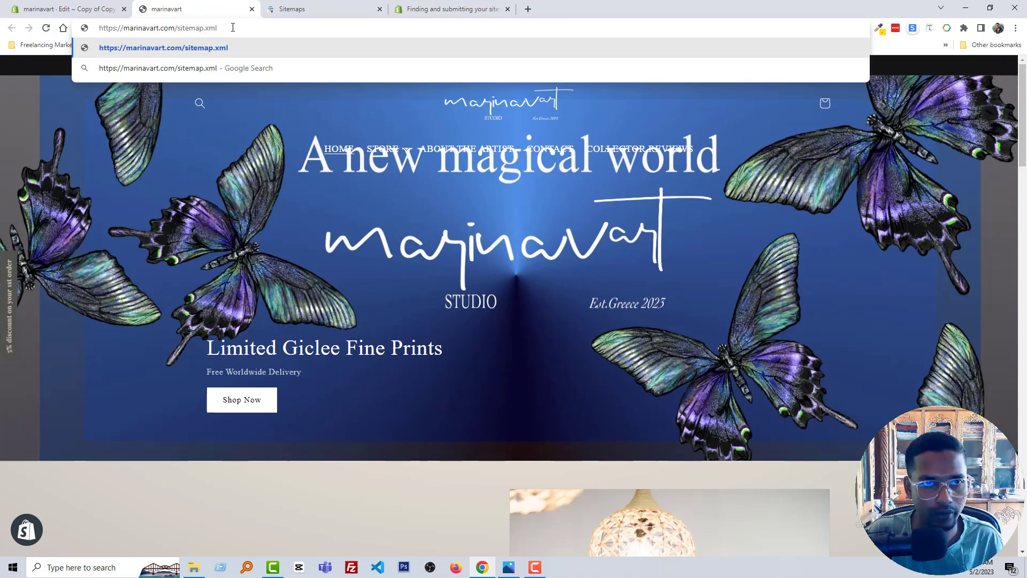
pyautogui.moveTo(235, 28); pyautogui.dragTo(102, 28)
pyautogui.hotkey('ctrl', 'c')
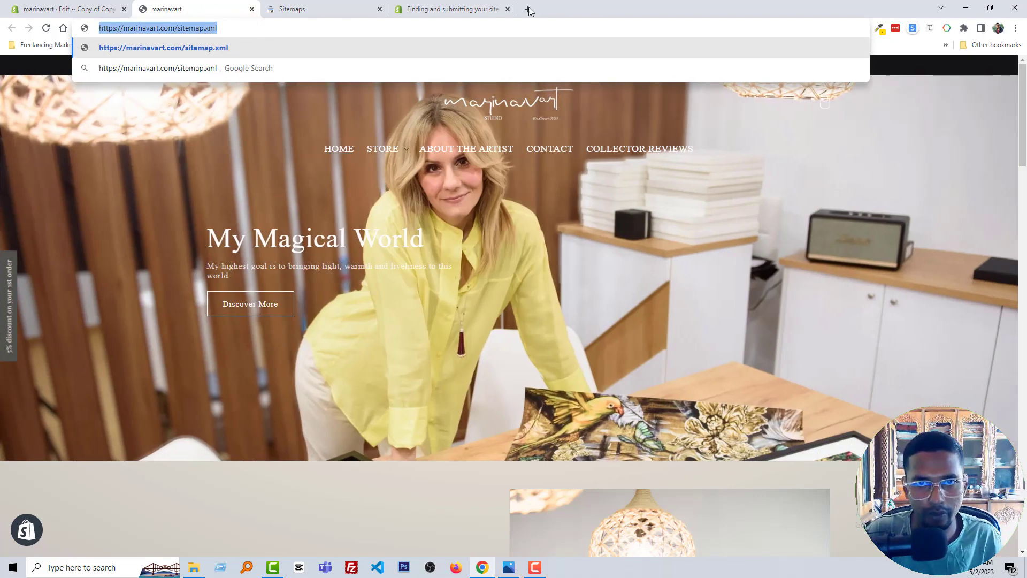
pyautogui.click(529, 9)
pyautogui.hotkey('ctrl', 'v')
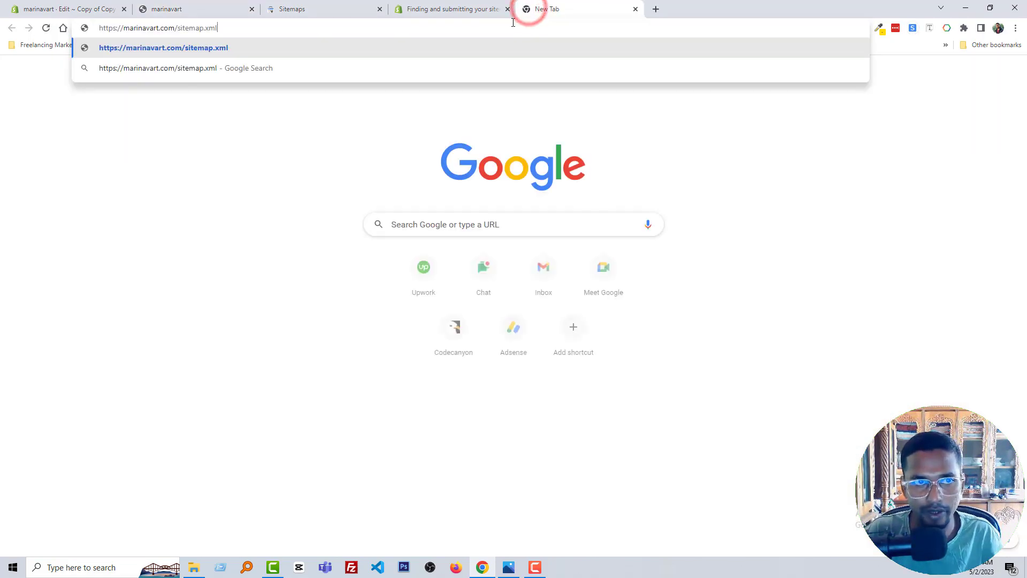
pyautogui.press('Return')
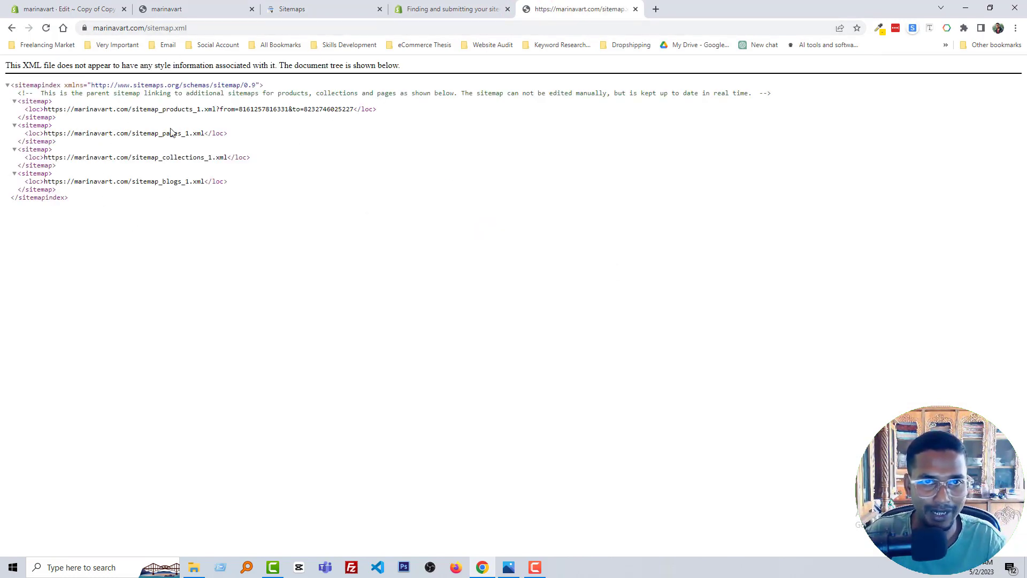
# Submit sitemap.xml as a new sitemap for marinavart.com in Search Console and dismiss the confirmation
pyautogui.click(295, 9)
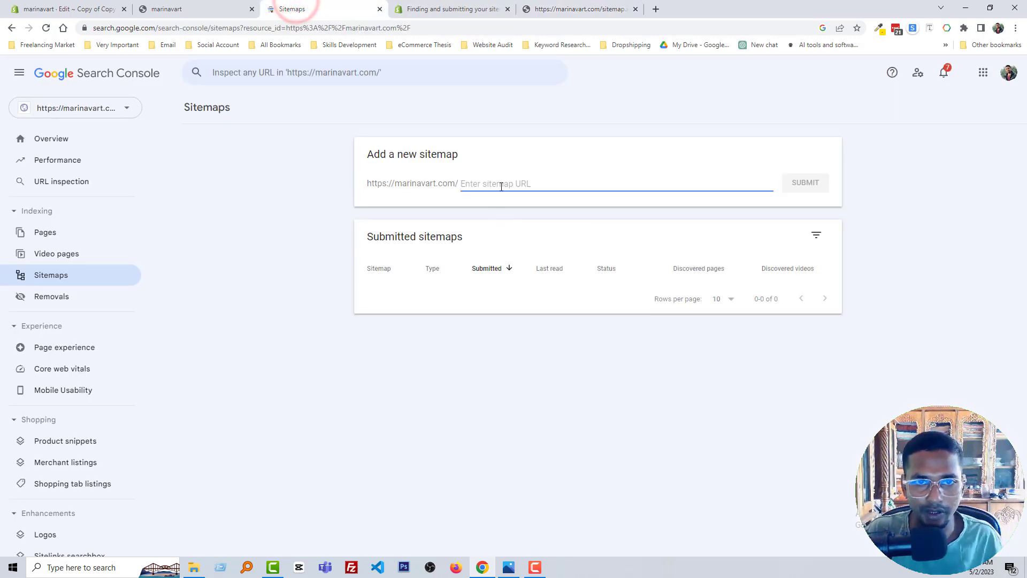
pyautogui.hotkey('ctrl', 'v')
pyautogui.moveTo(552, 184); pyautogui.dragTo(615, 185)
pyautogui.hotkey('ctrl', 'c')
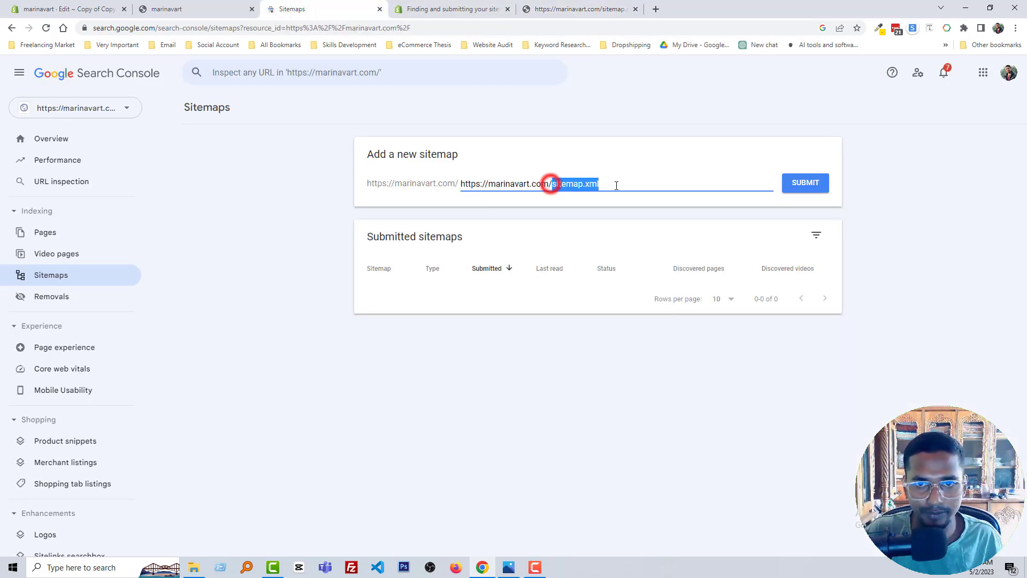
pyautogui.press('BackSpace')
pyautogui.hotkey('ctrl', 'a')
pyautogui.hotkey('ctrl', 'v')
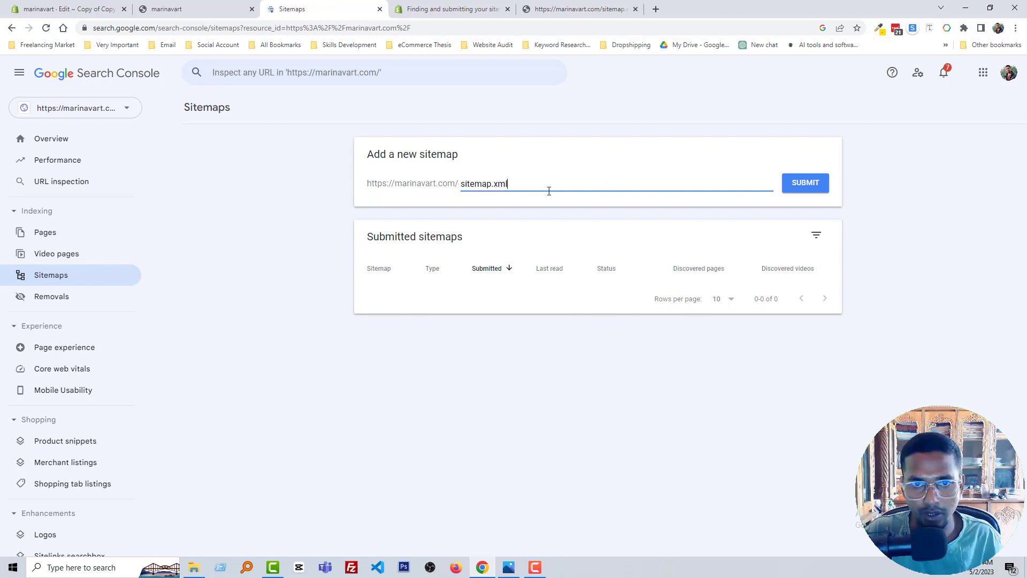
pyautogui.click(582, 169)
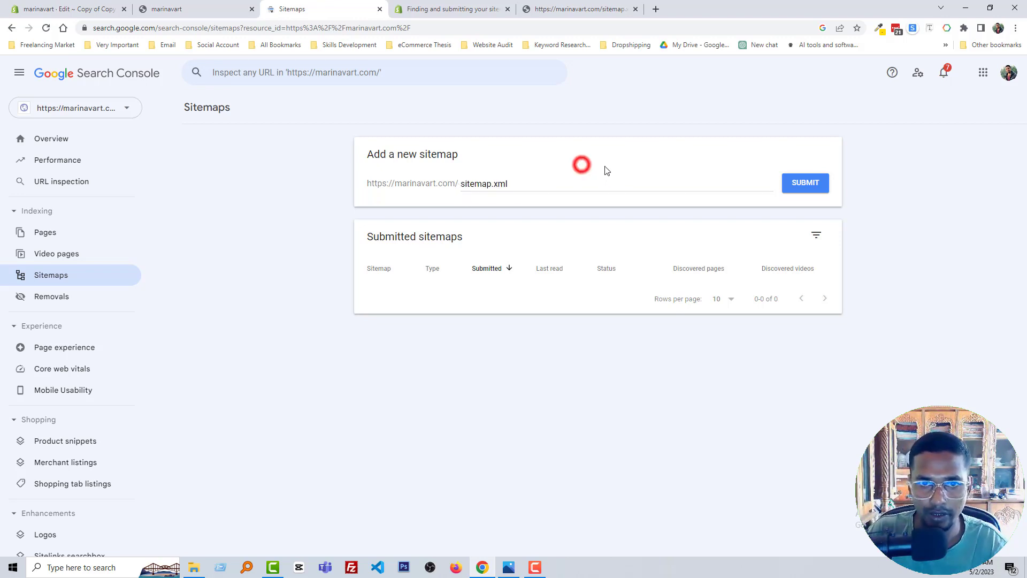
pyautogui.click(817, 183)
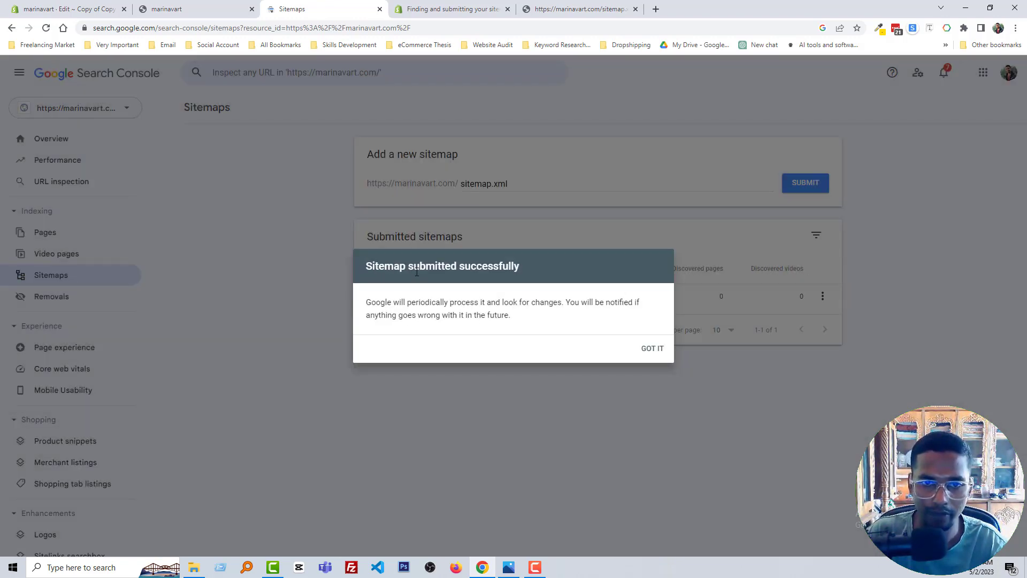
pyautogui.click(659, 350)
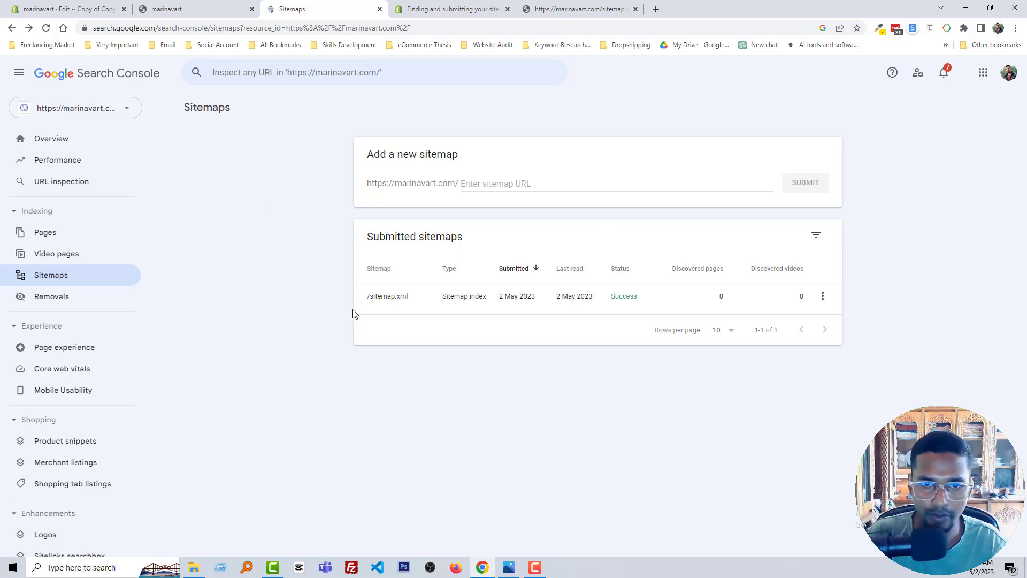
# Review the performance, indexing and experience summaries on the property's Overview page
pyautogui.click(62, 142)
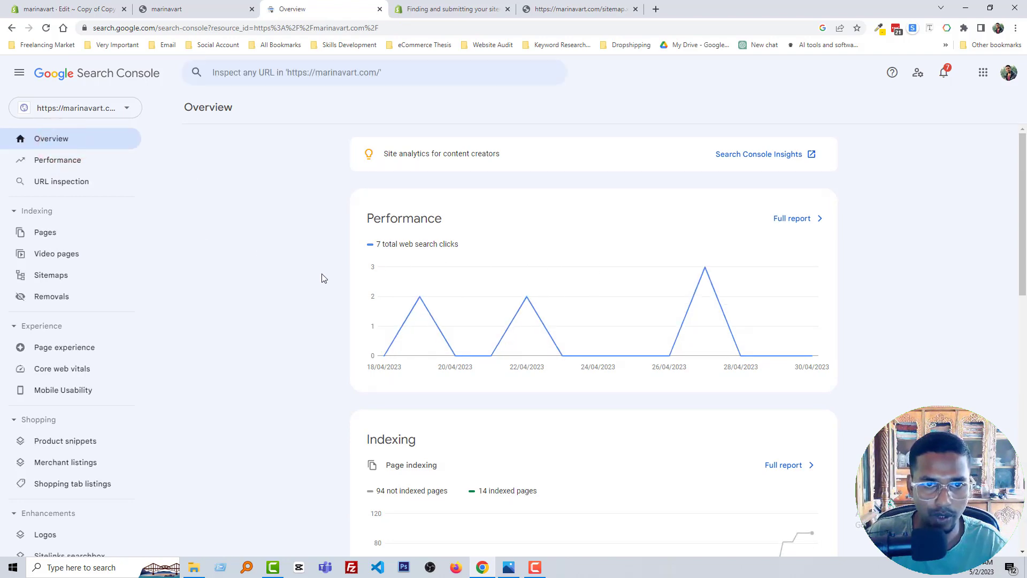
pyautogui.scroll(-5, 381, 296)
pyautogui.scroll(-4, 381, 296)
pyautogui.scroll(6, 271, 269)
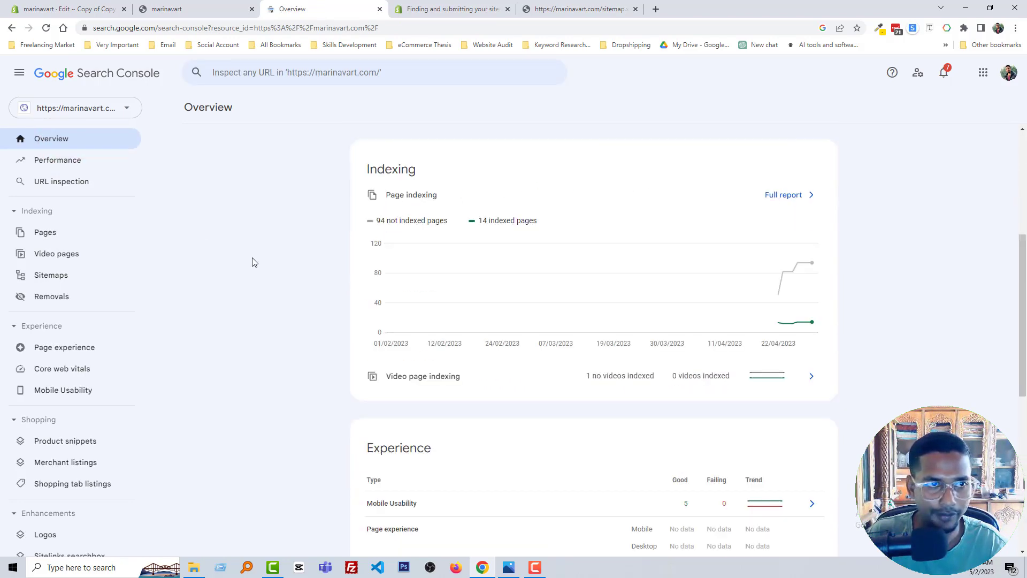
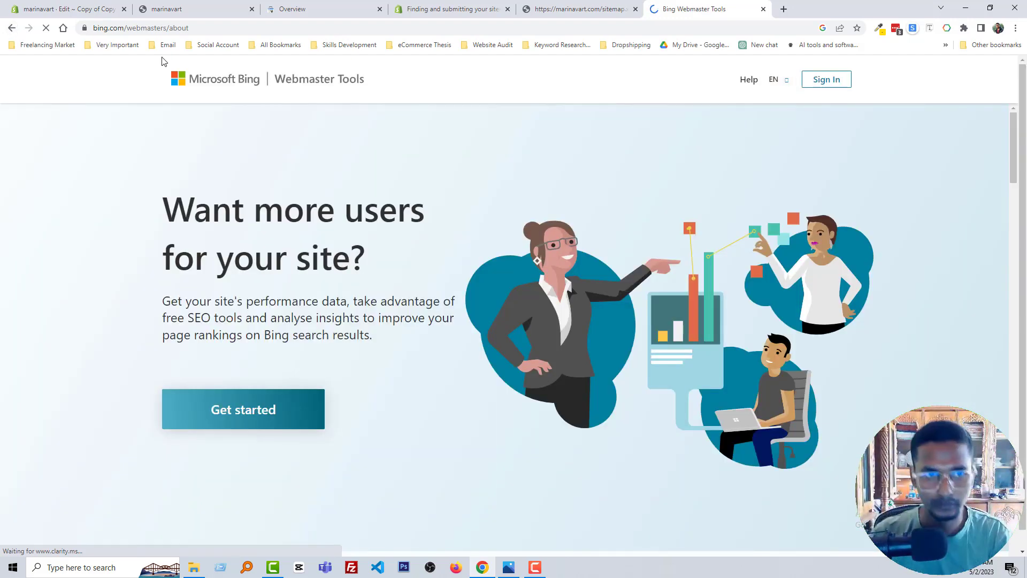
# Sign in to Bing Webmaster Tools with the Google account
pyautogui.click(823, 84)
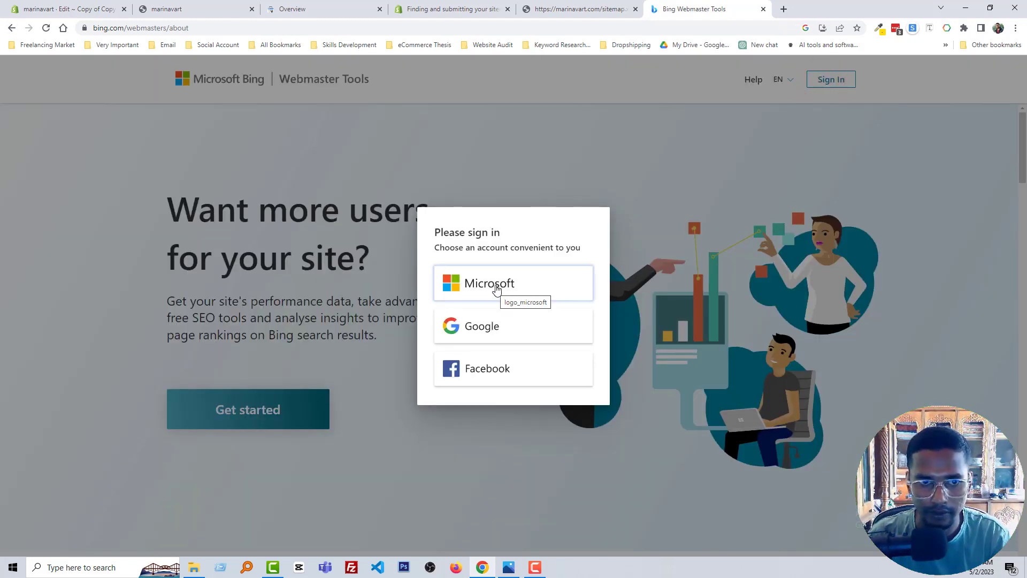
pyautogui.click(509, 328)
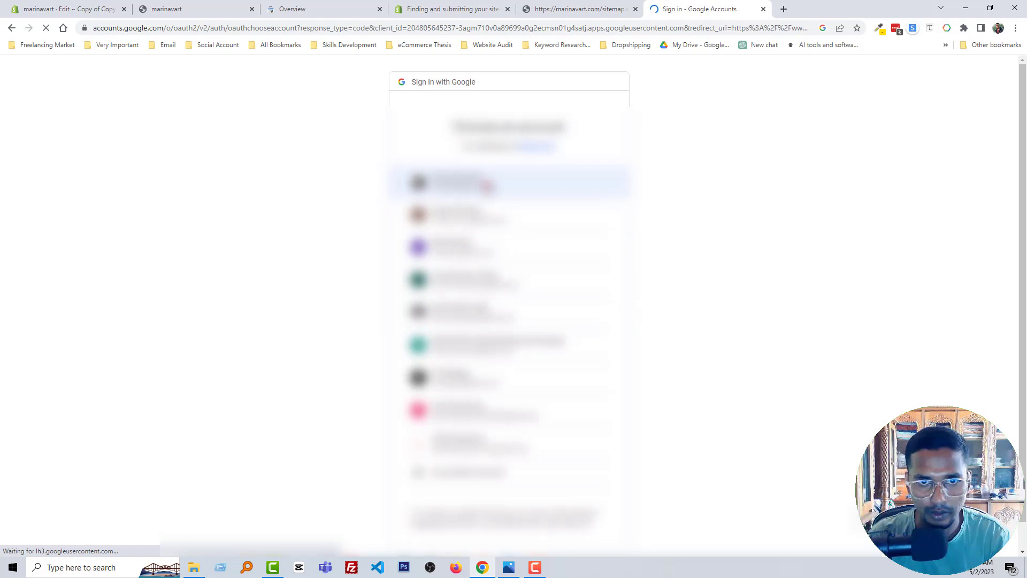
pyautogui.click(485, 184)
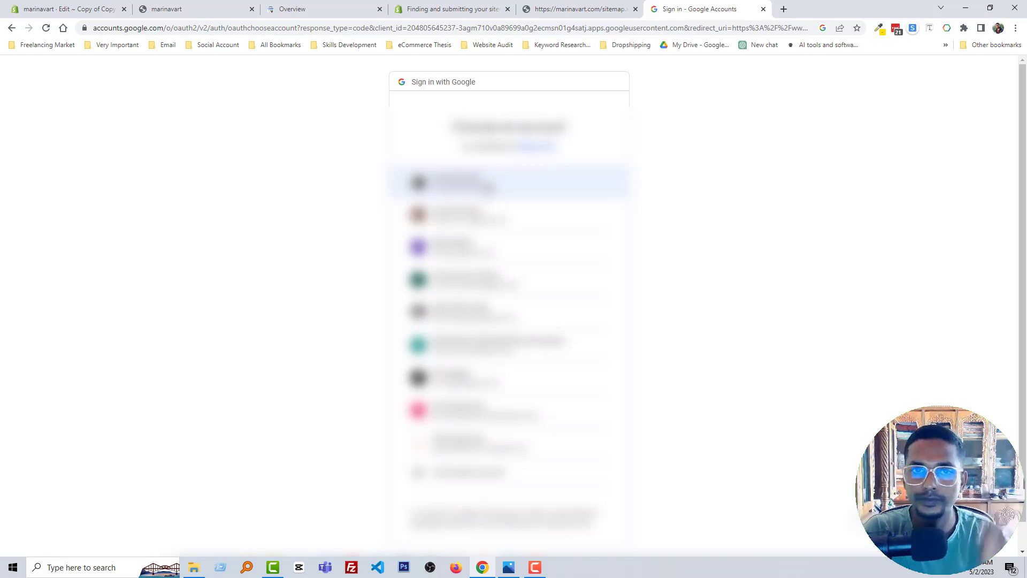
pyautogui.click(485, 182)
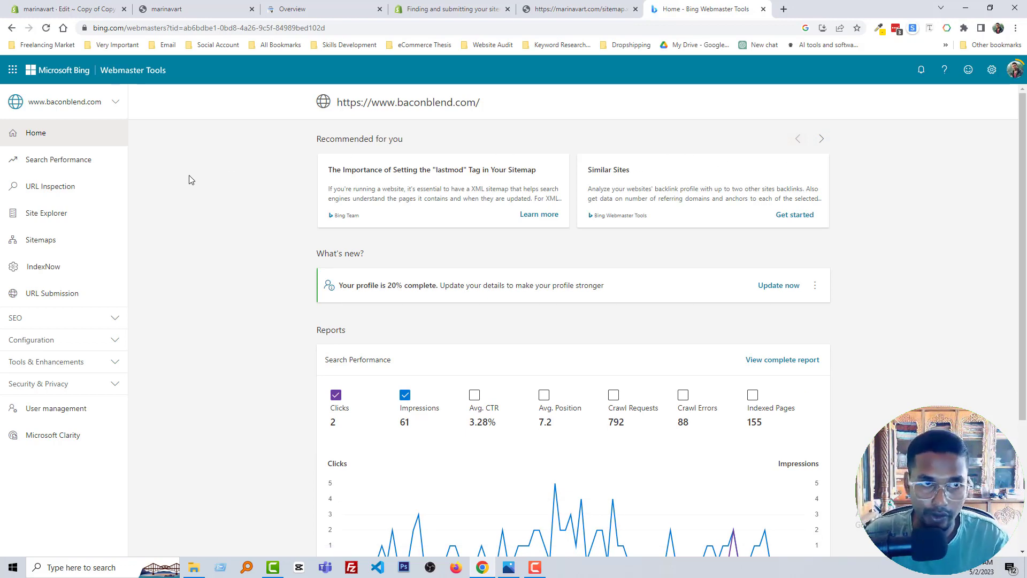
pyautogui.click(105, 106)
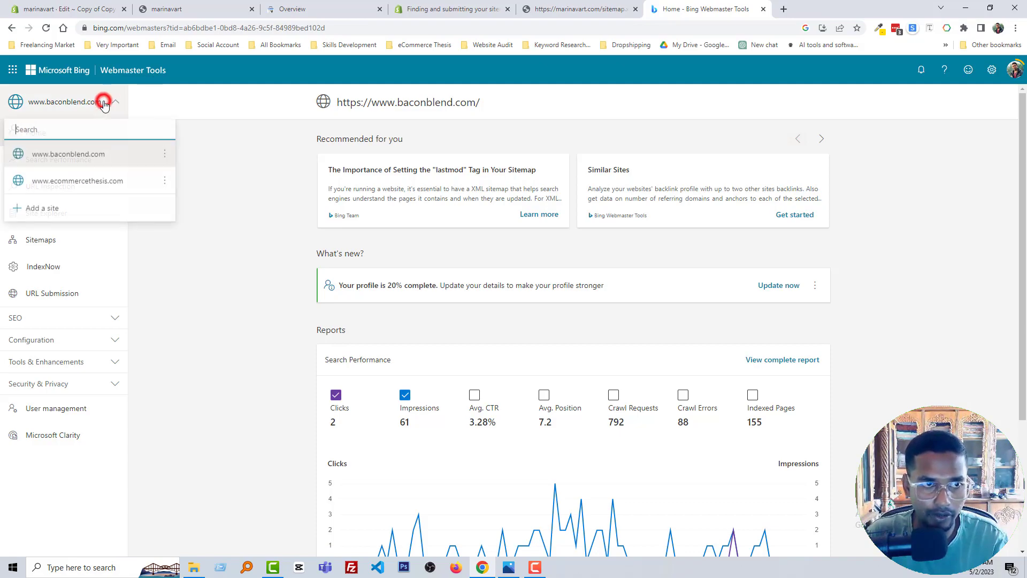
pyautogui.click(217, 155)
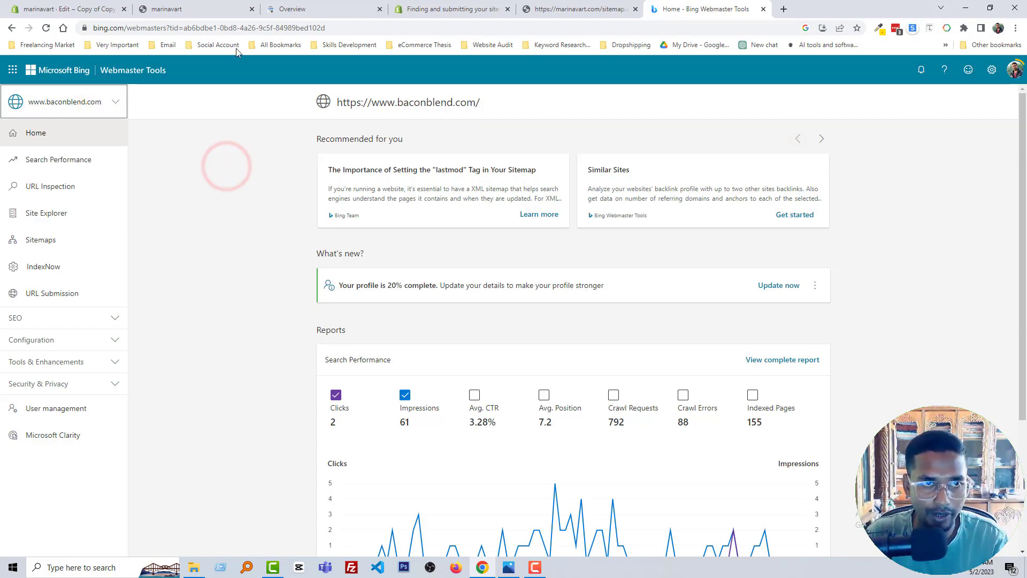
pyautogui.click(196, 9)
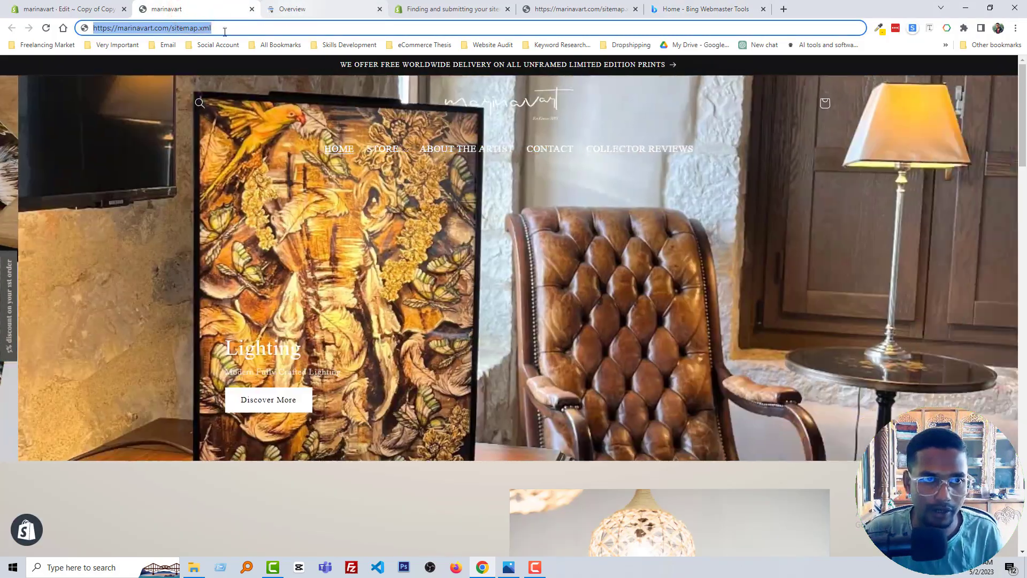
pyautogui.click(222, 26)
pyautogui.click(169, 28)
pyautogui.hotkey('shift', 'Home')
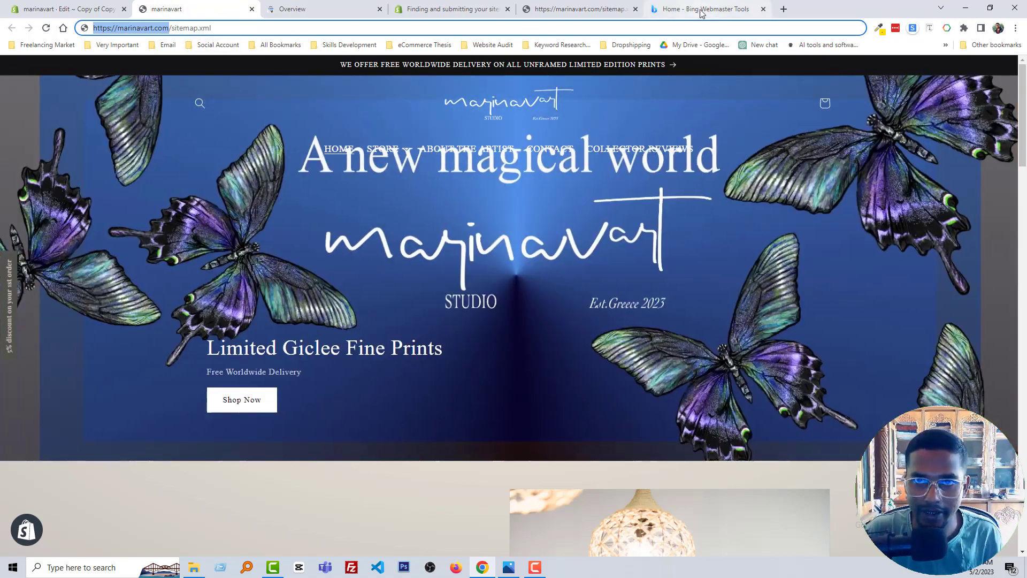
# Add a site in Bing Webmaster Tools by importing from Google Search Console, choosing the Google account and granting access
pyautogui.click(700, 9)
pyautogui.click(116, 105)
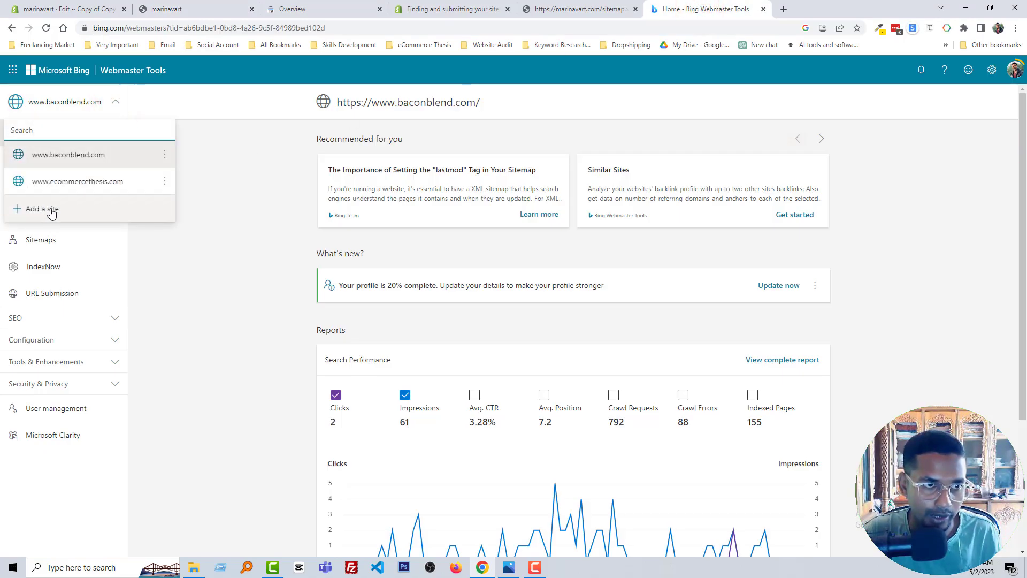
pyautogui.click(62, 213)
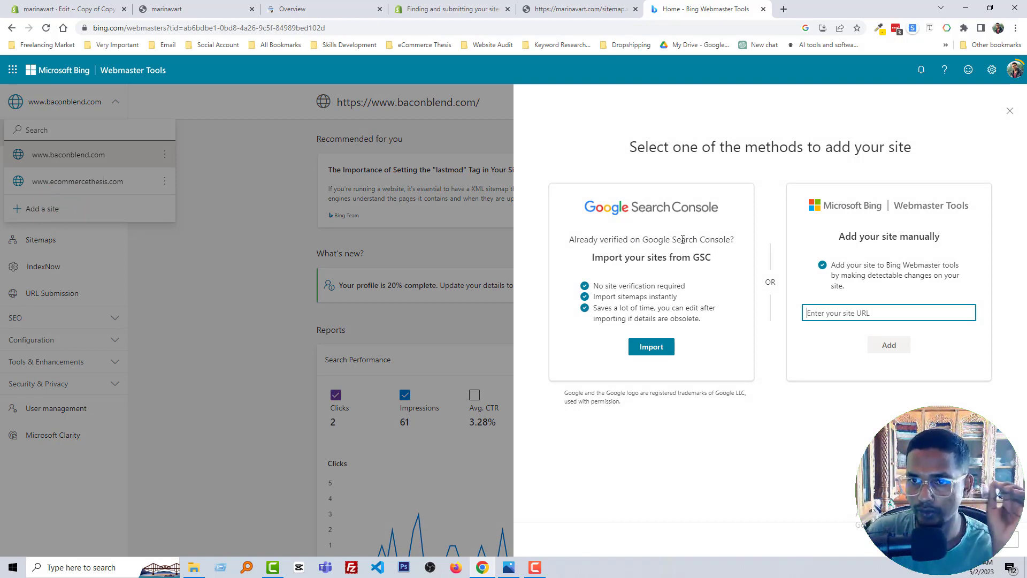
pyautogui.click(656, 348)
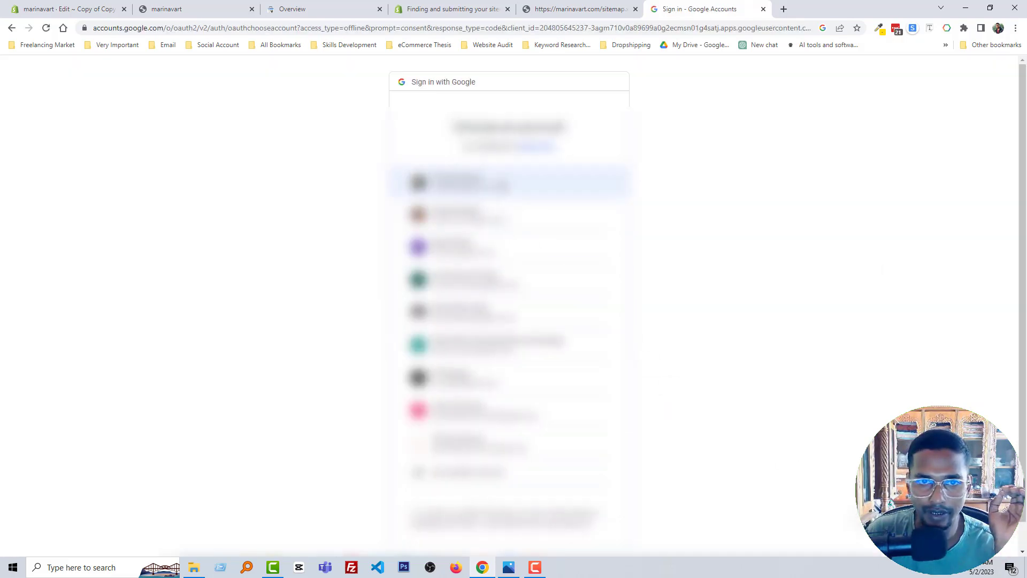
pyautogui.click(537, 180)
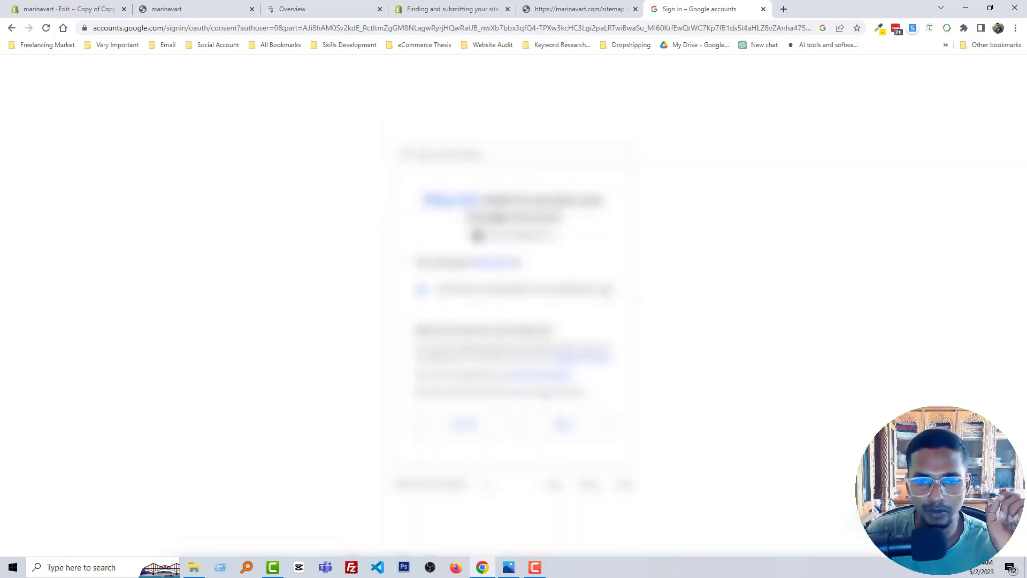
pyautogui.click(551, 423)
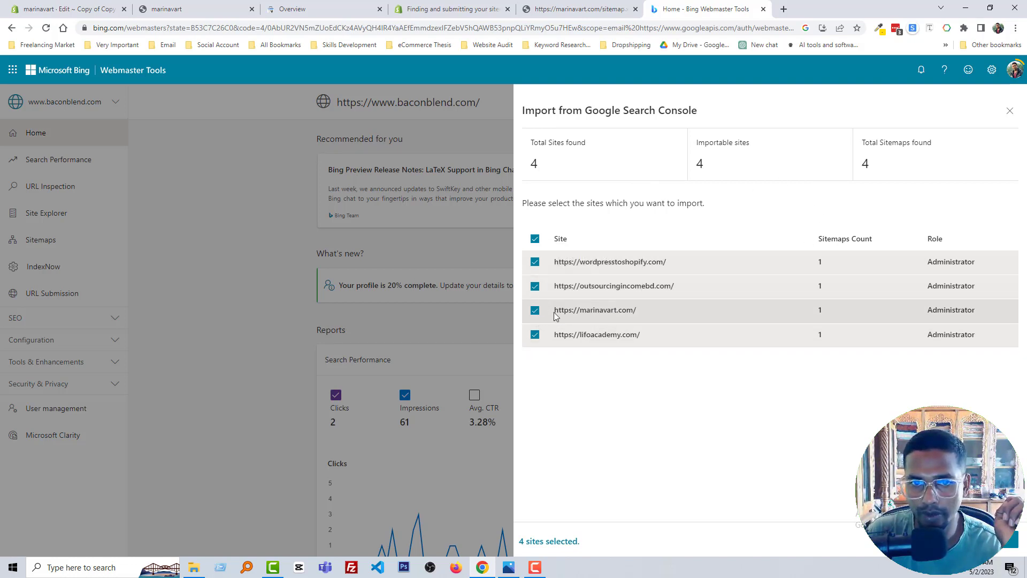
pyautogui.moveTo(590, 317)
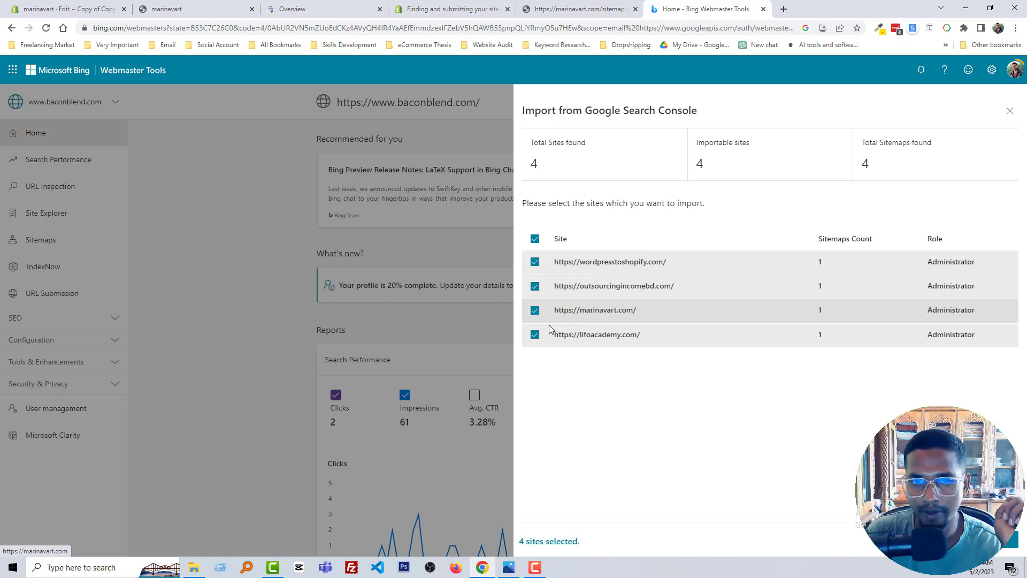
pyautogui.click(536, 334)
pyautogui.click(536, 286)
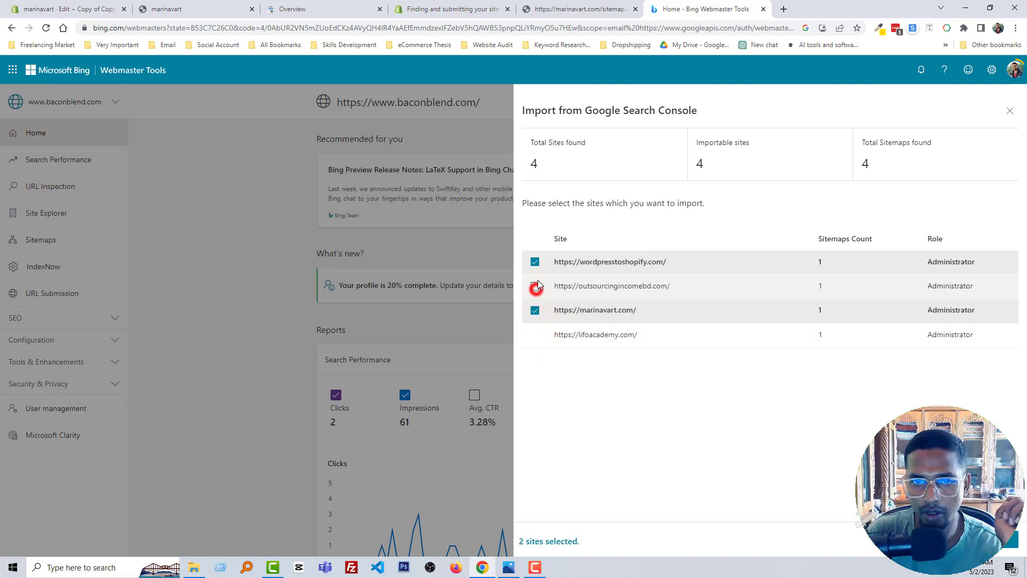
pyautogui.click(536, 263)
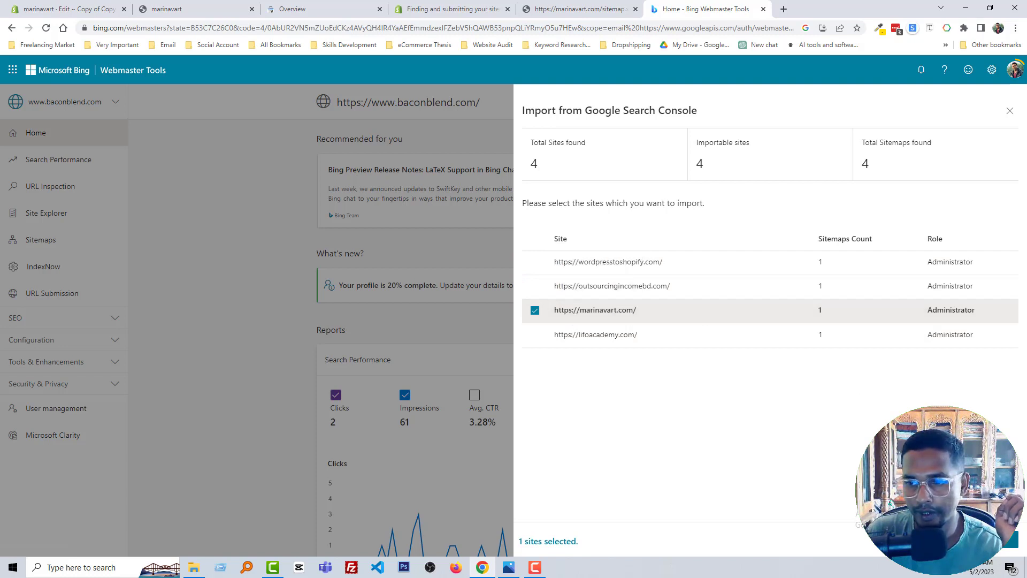
pyautogui.click(996, 541)
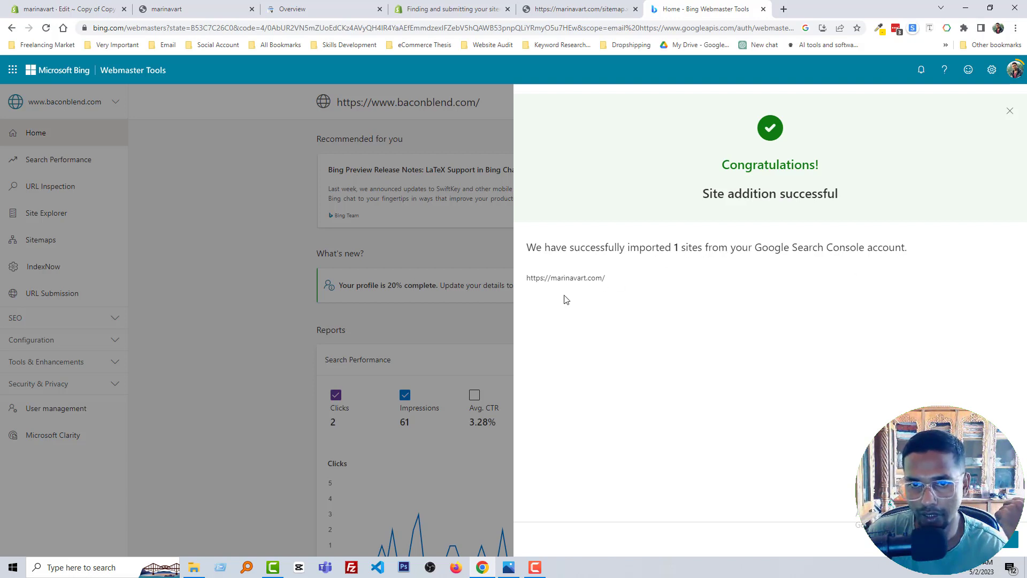
pyautogui.moveTo(613, 279); pyautogui.dragTo(529, 287)
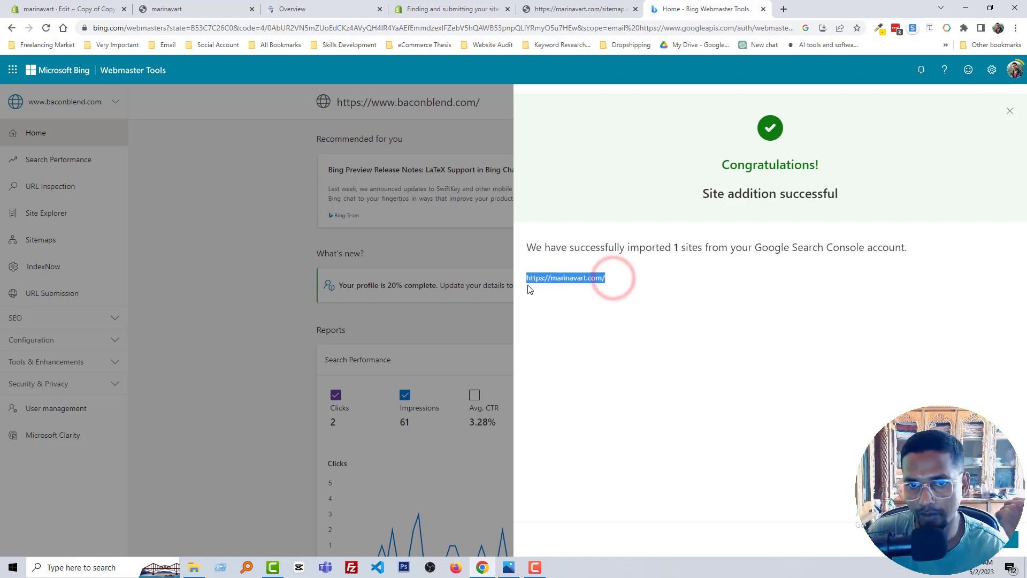
pyautogui.click(644, 284)
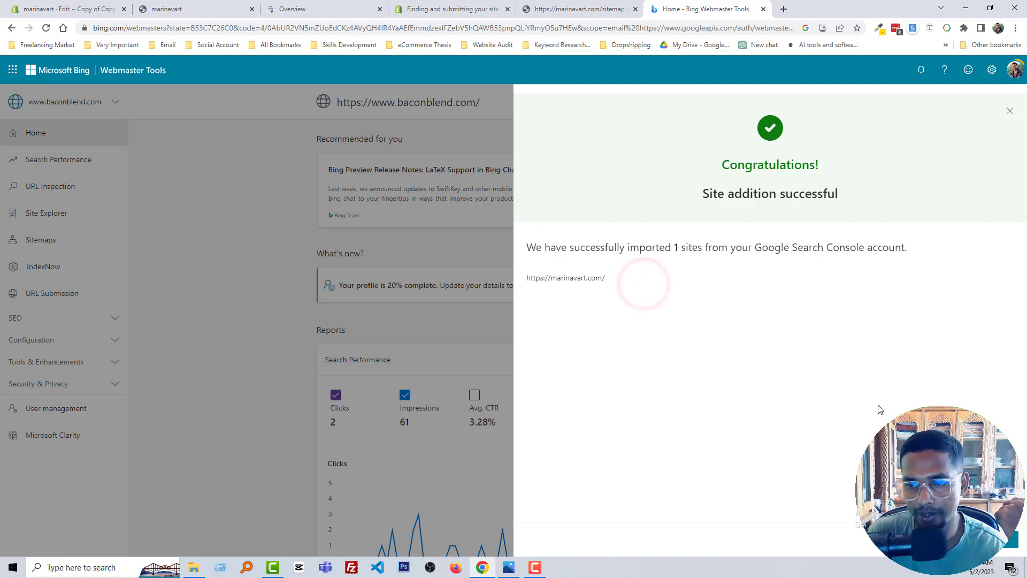
pyautogui.click(1005, 546)
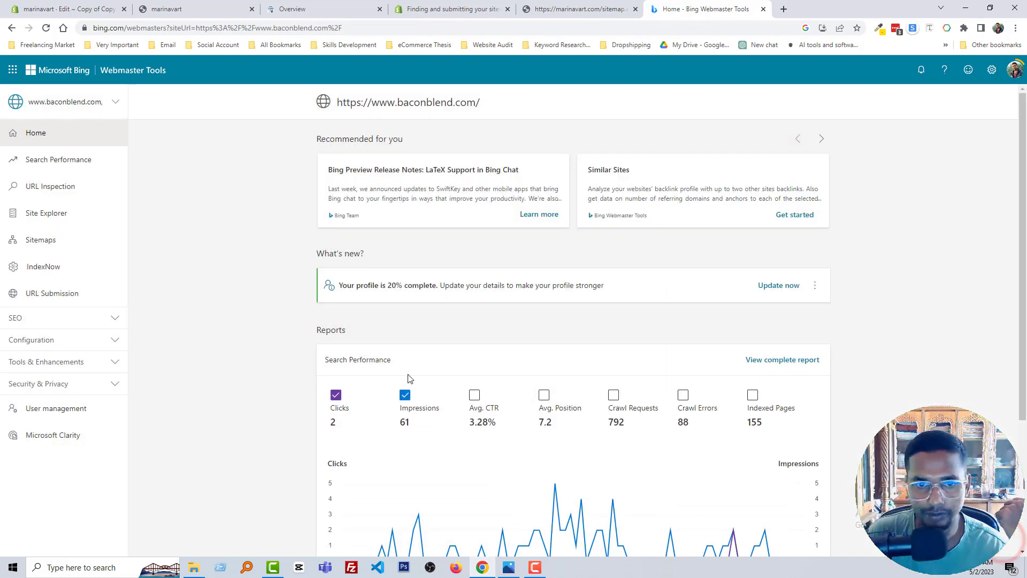
# Switch the active site to marinavart.com and check its Sitemaps page for the imported sitemap
pyautogui.click(85, 102)
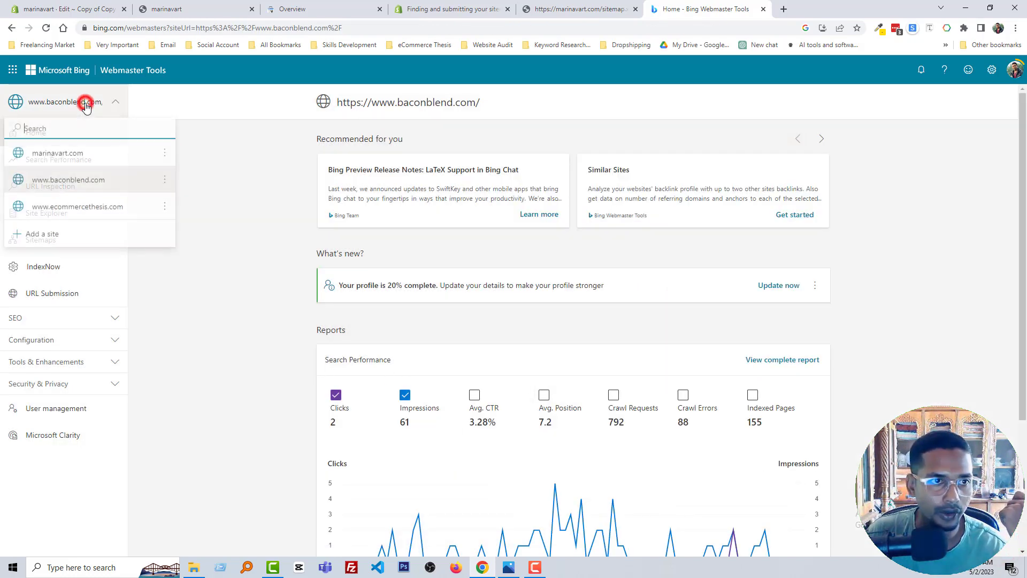
pyautogui.click(101, 157)
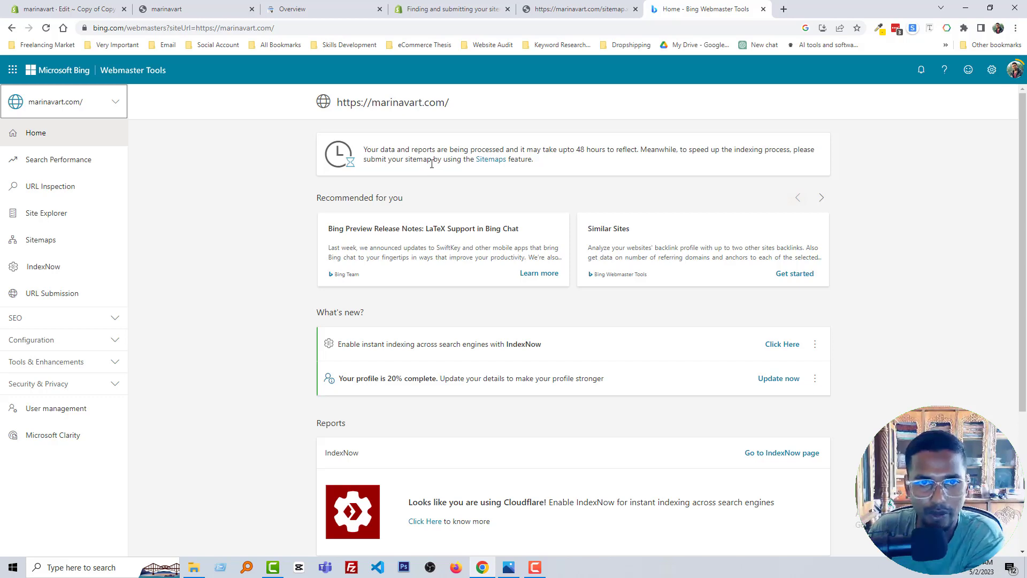
pyautogui.click(496, 165)
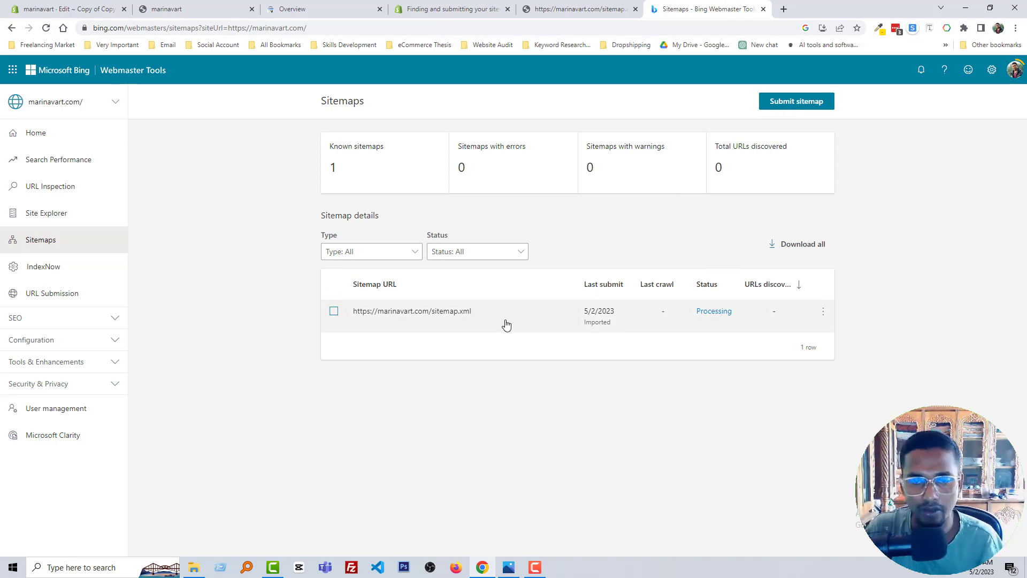
# Return to the marinavart.com home overview and switch to the SEO checklist image in the photo viewer
pyautogui.click(31, 134)
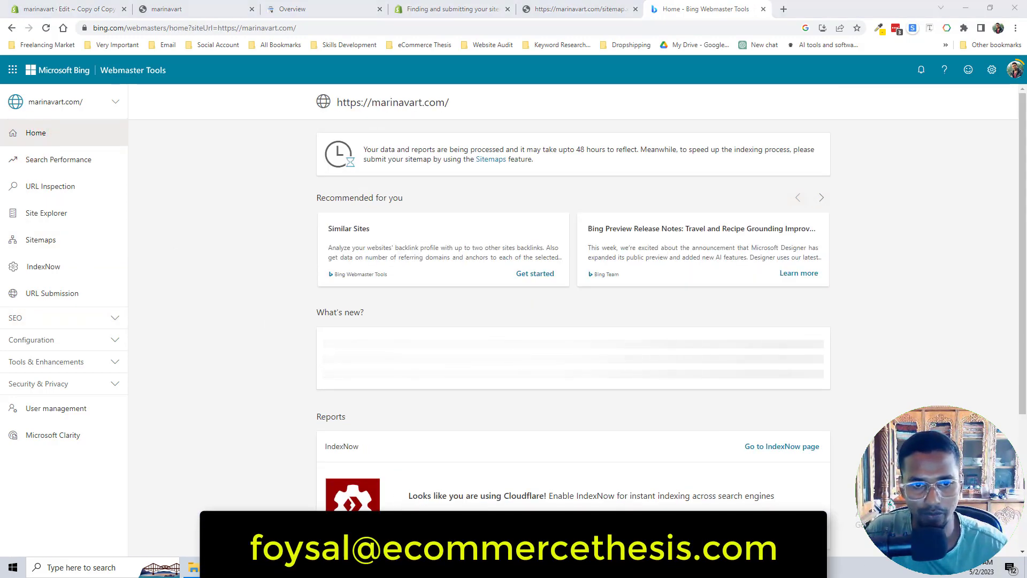
pyautogui.hotkey('alt', 'Tab')
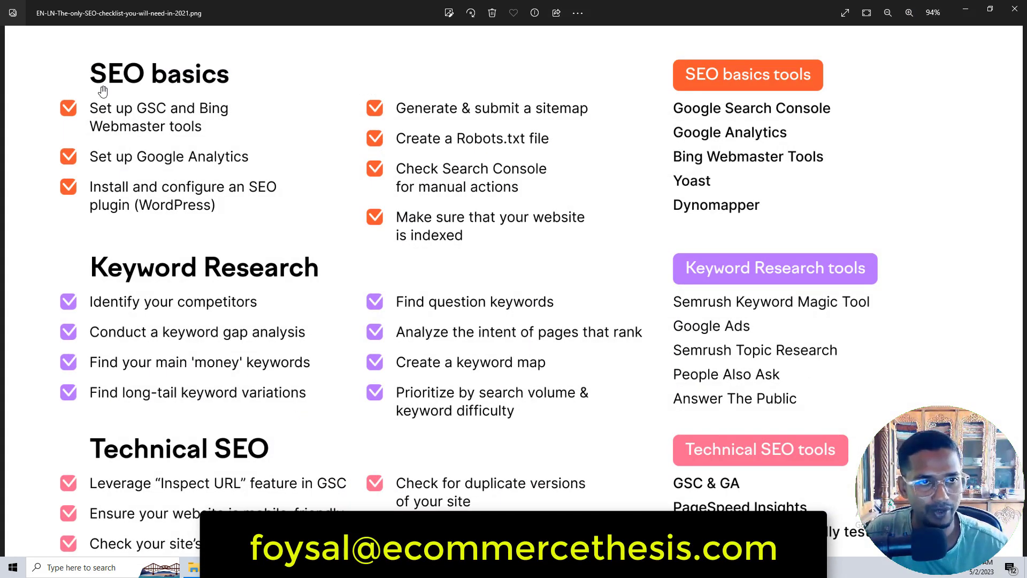